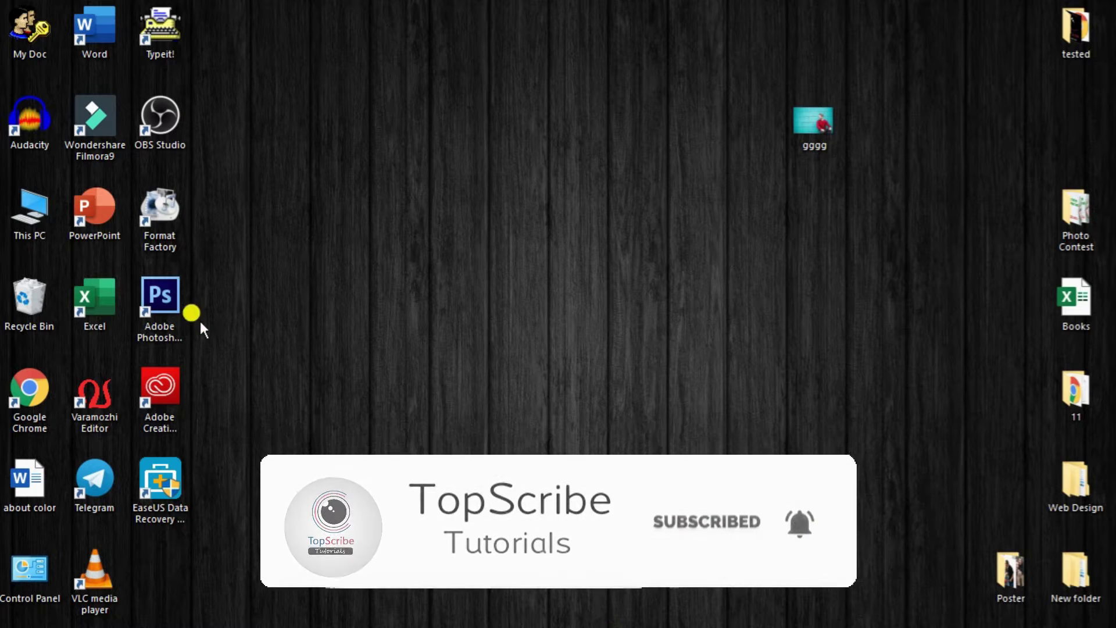
Launch Adobe Photoshop from its desktop shortcut.
double_click(169, 291)
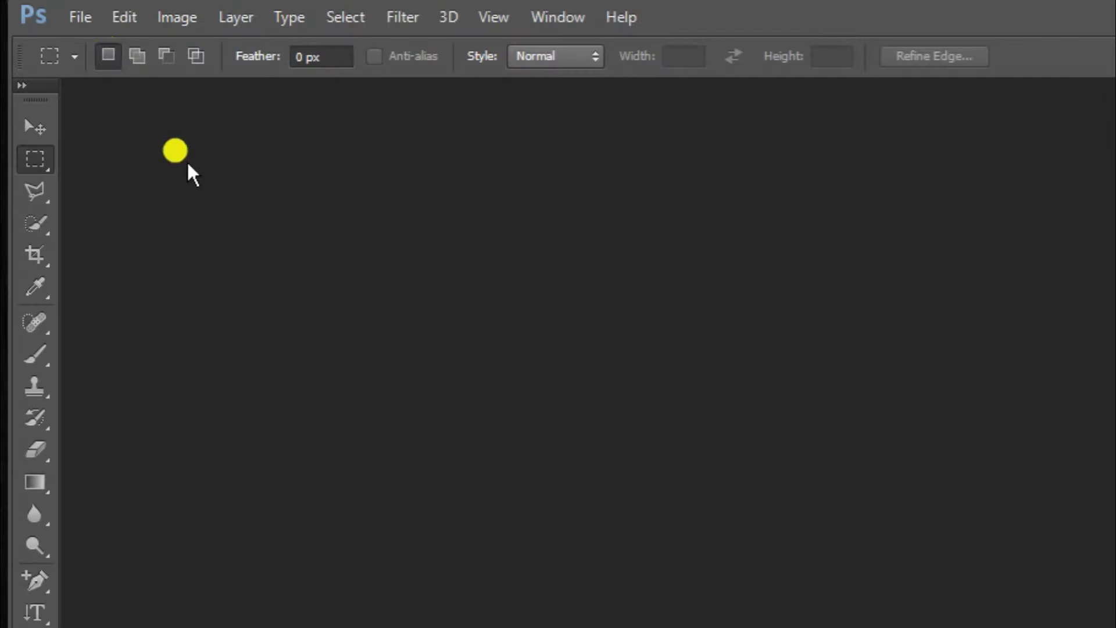
Open gggg.jpg, the photo of the man in a red sweater before a turquoise brick wall.
click(82, 15)
click(90, 68)
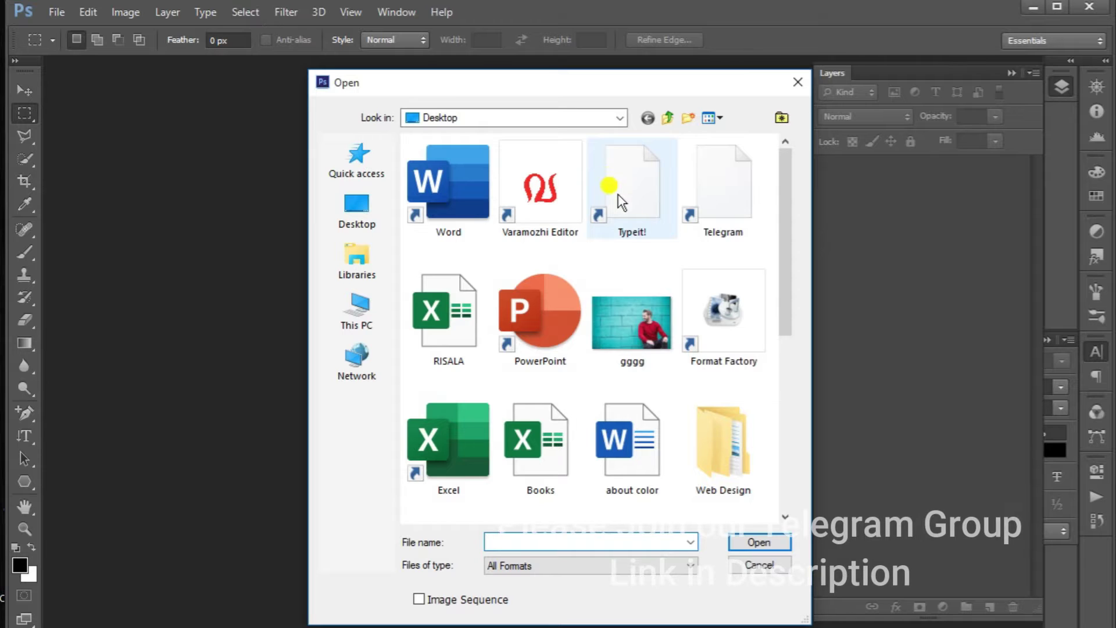
double_click(639, 310)
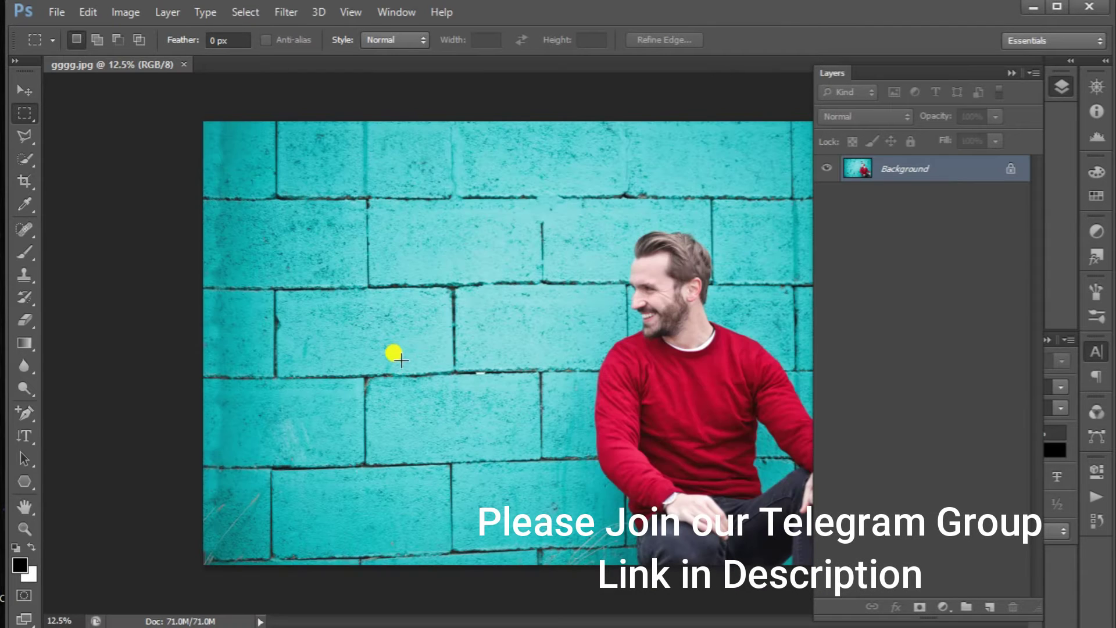
click(25, 159)
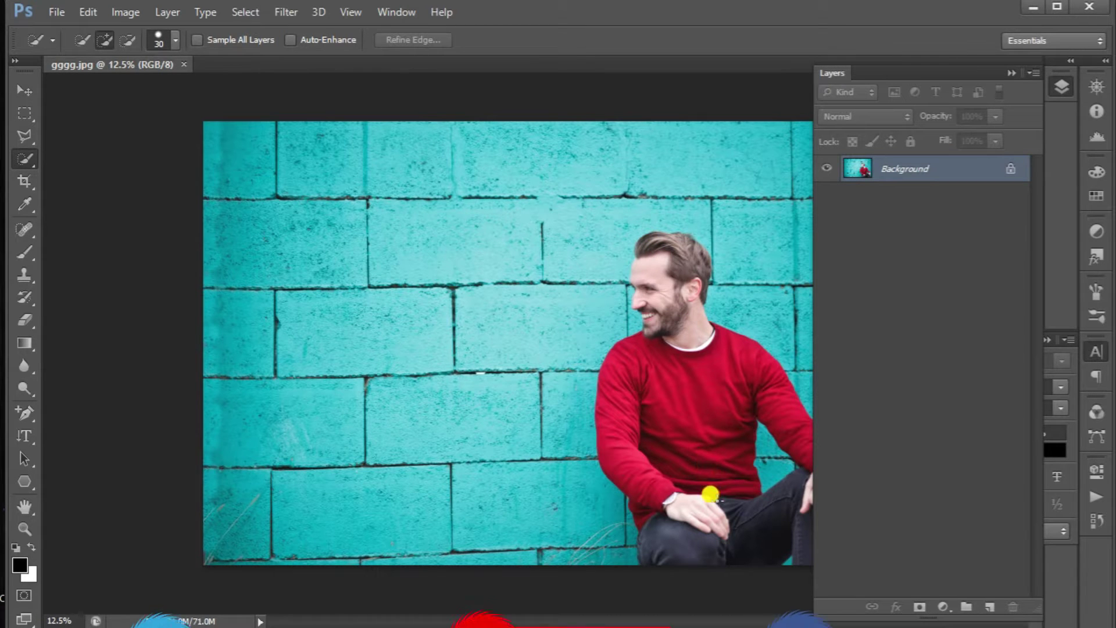
Quick-select the man's head, red sweater and both arms.
click(684, 348)
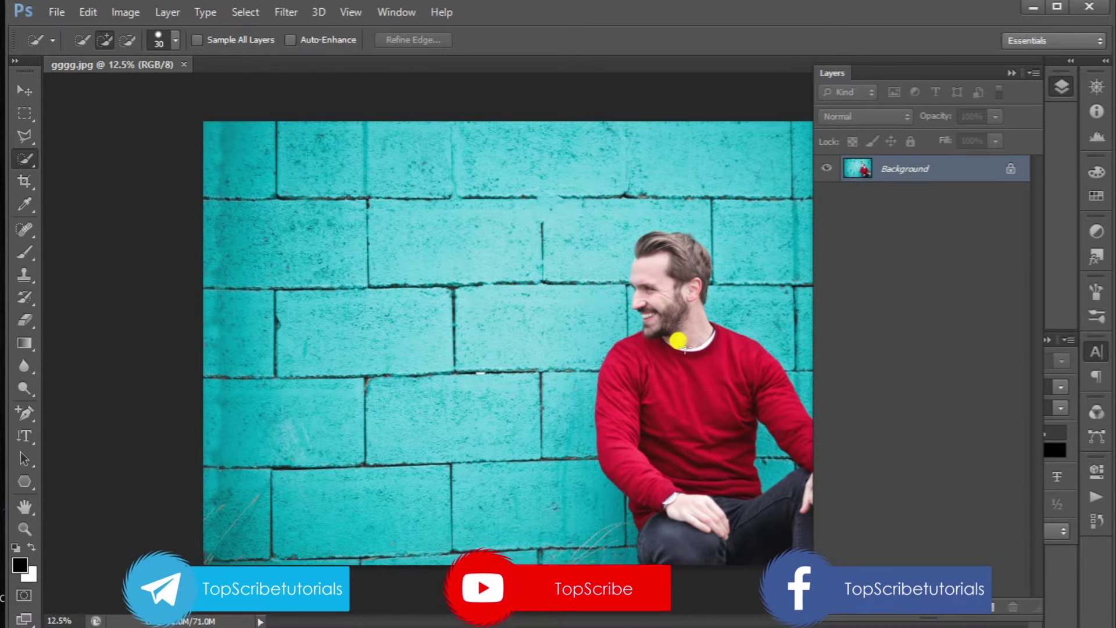
mouse_move(685, 349)
mouse_down()
mouse_move(669, 400)
mouse_move(623, 390)
mouse_move(618, 442)
mouse_up()
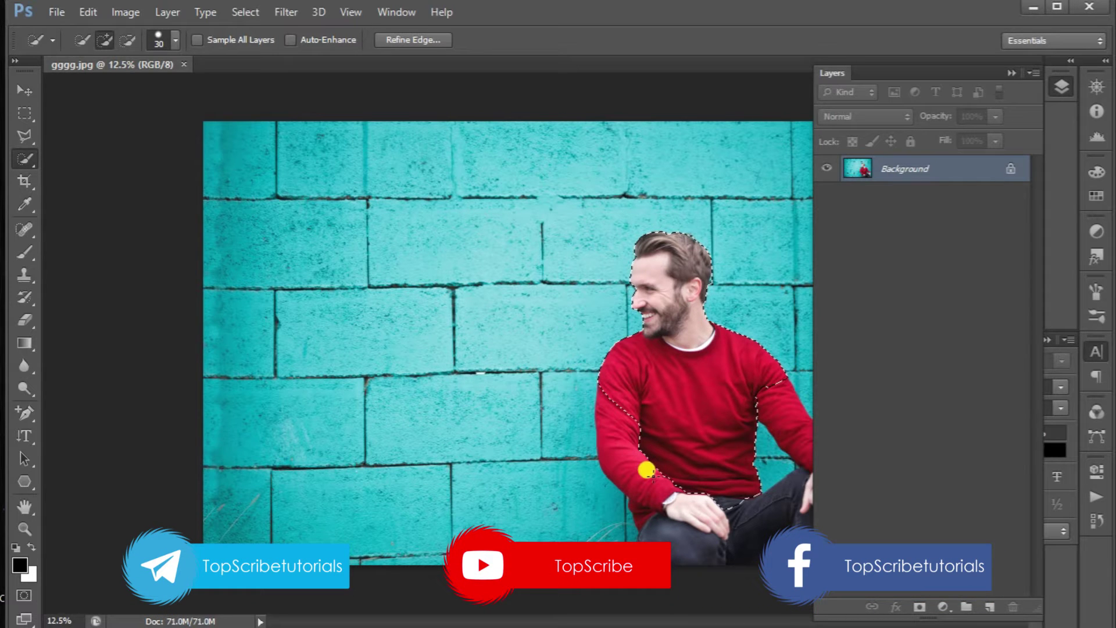
click(647, 470)
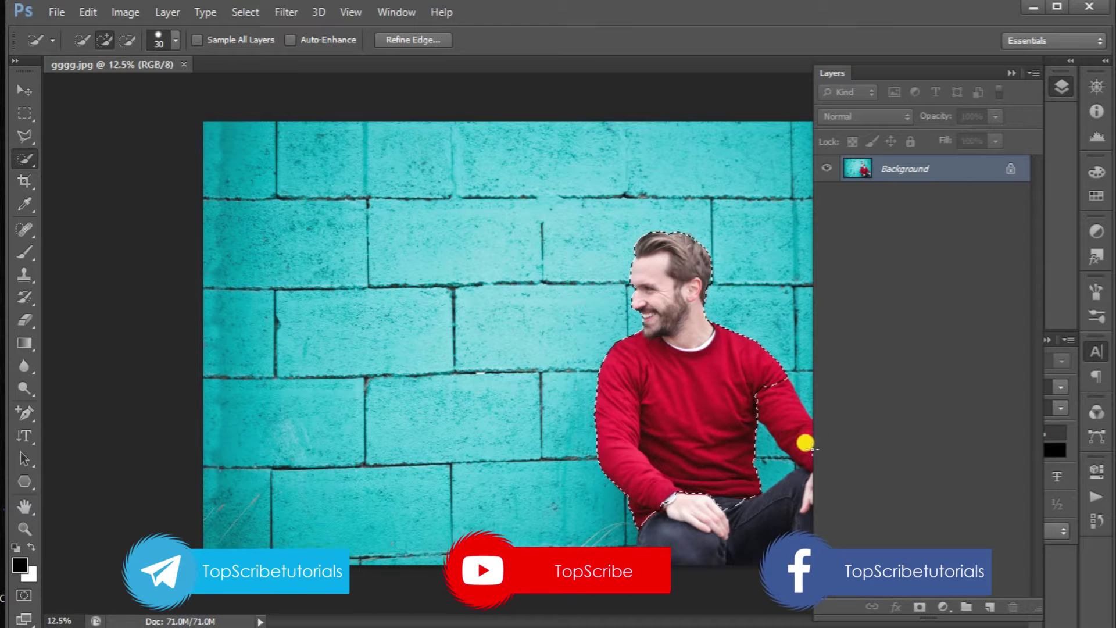
click(805, 443)
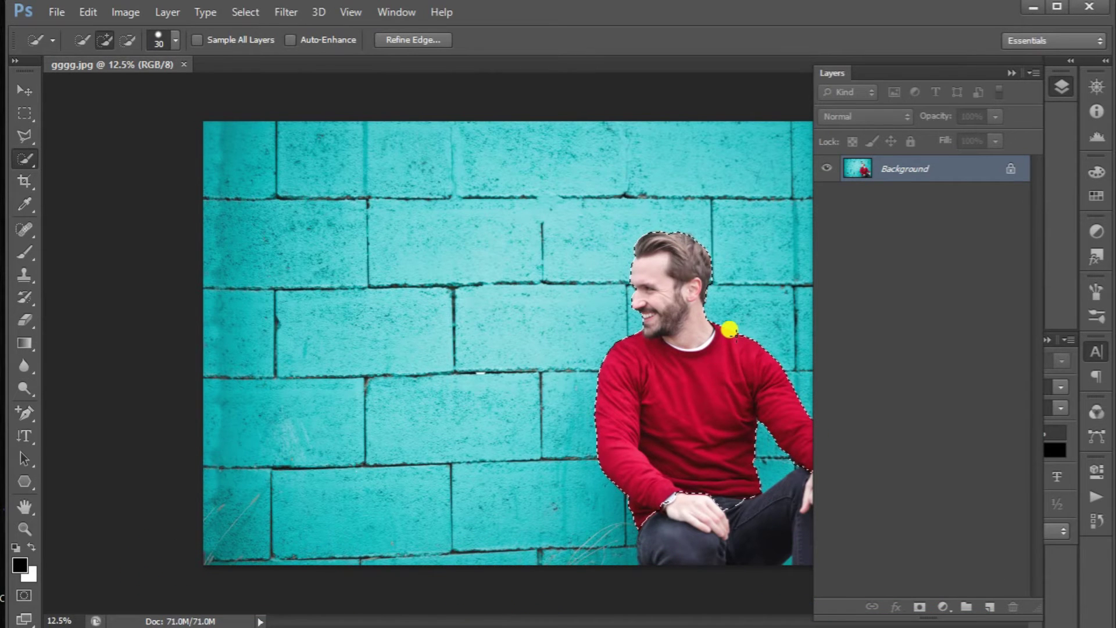
scroll(738, 332, up, 5)
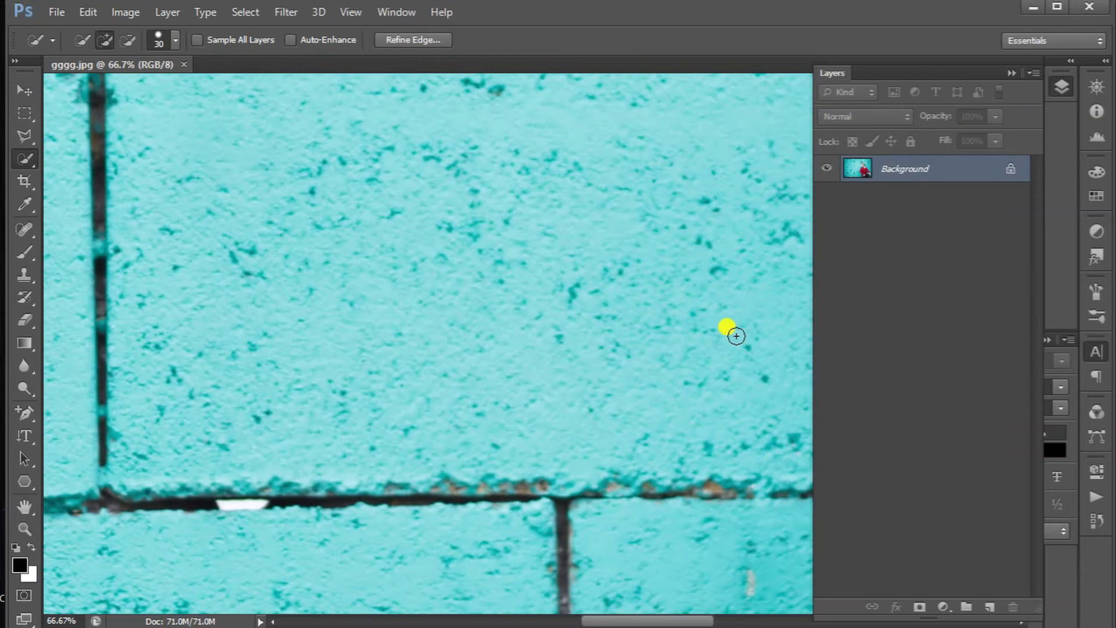
drag(654, 622, 758, 619)
scroll(710, 420, up, 4)
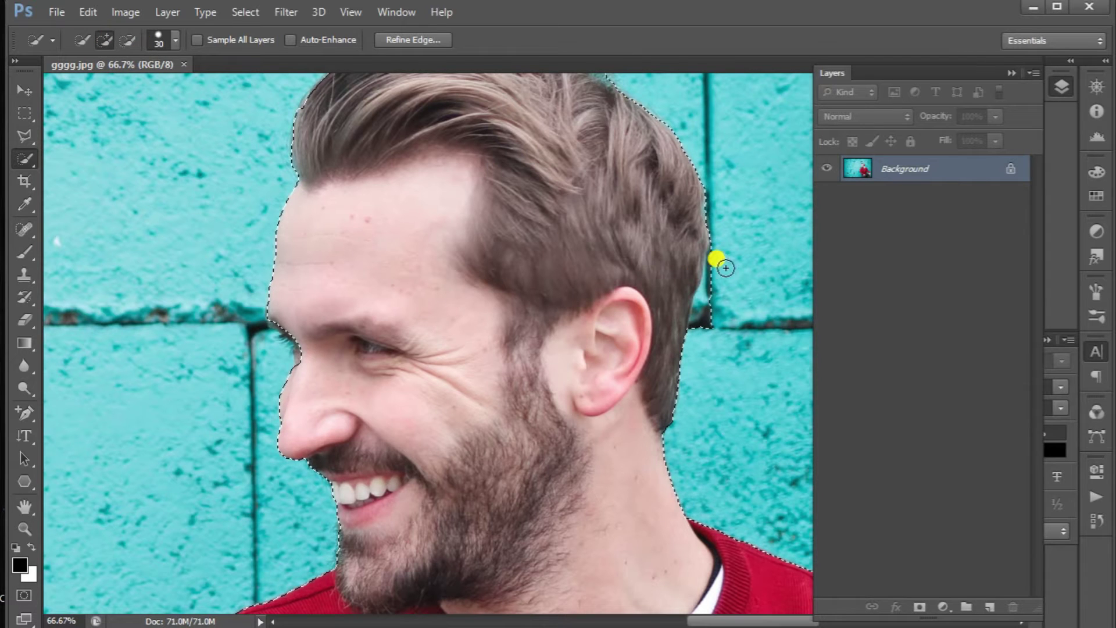
Subtract the stray wall beside and behind the hair from the selection.
key(alt)
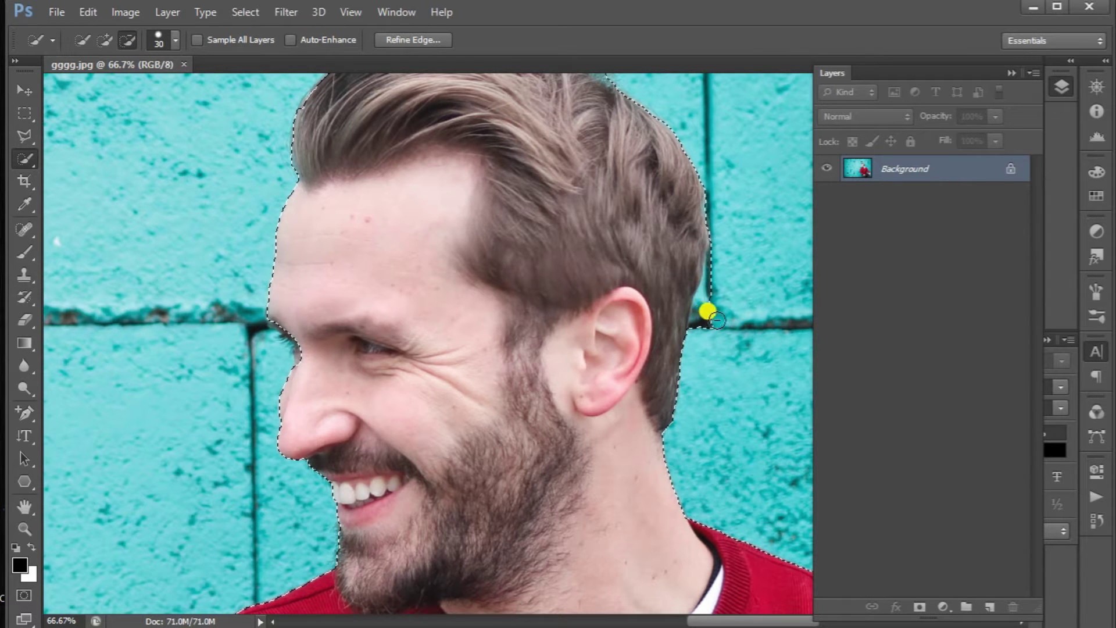
drag(717, 319, 748, 277)
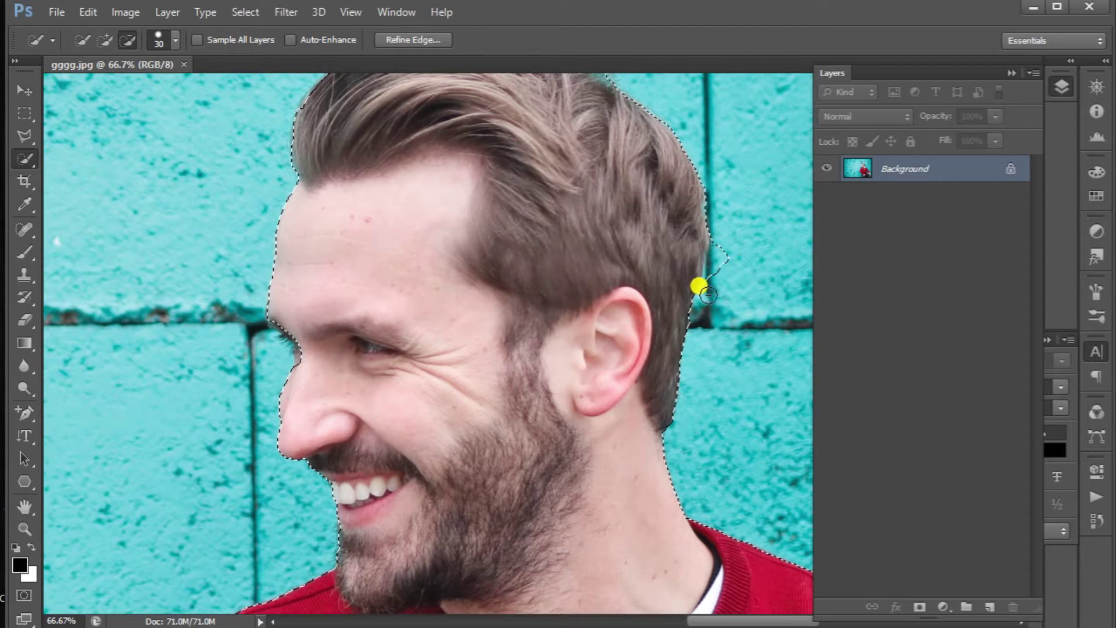
drag(720, 238, 719, 254)
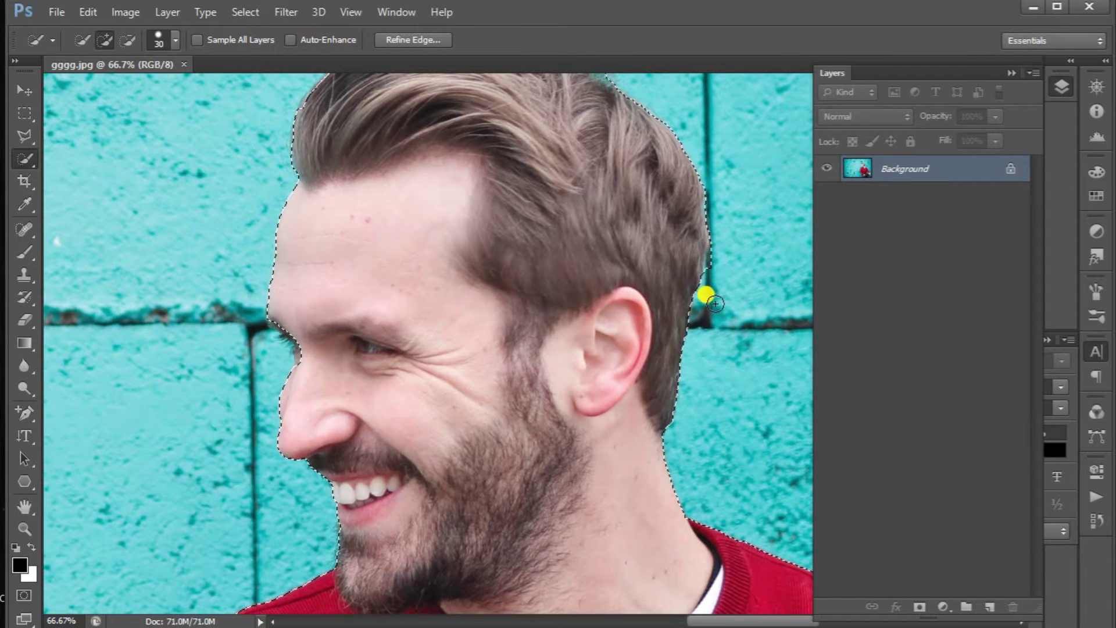
mouse_move(710, 268)
mouse_down()
mouse_move(707, 244)
mouse_move(717, 314)
mouse_move(743, 269)
mouse_up()
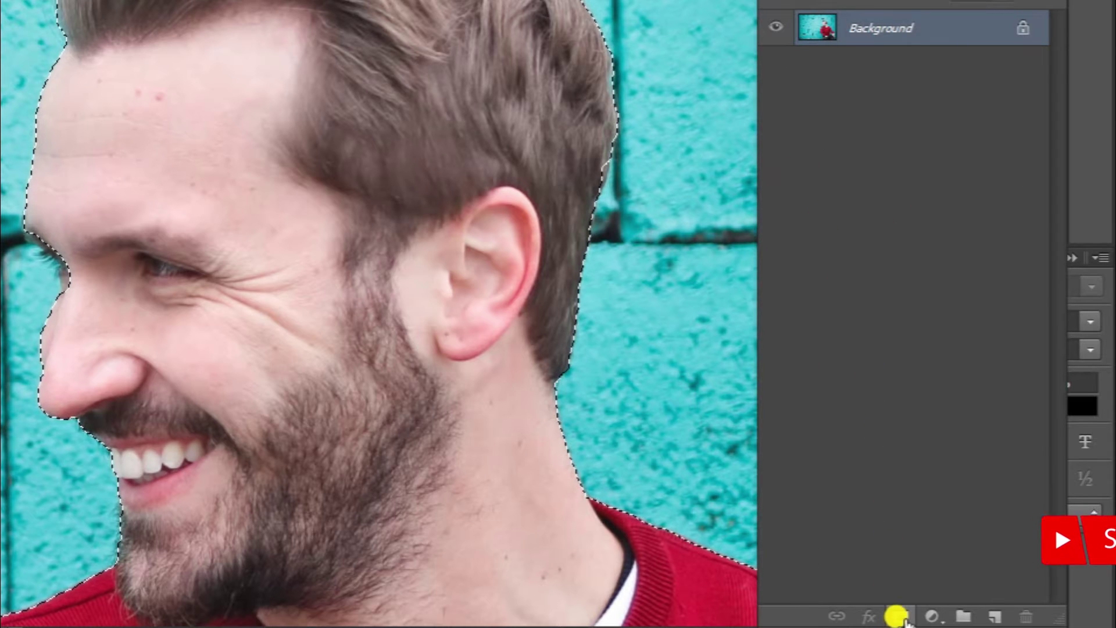
Add a layer mask hiding the wall, then refine the hair edge with a negative Shift Edge.
click(900, 617)
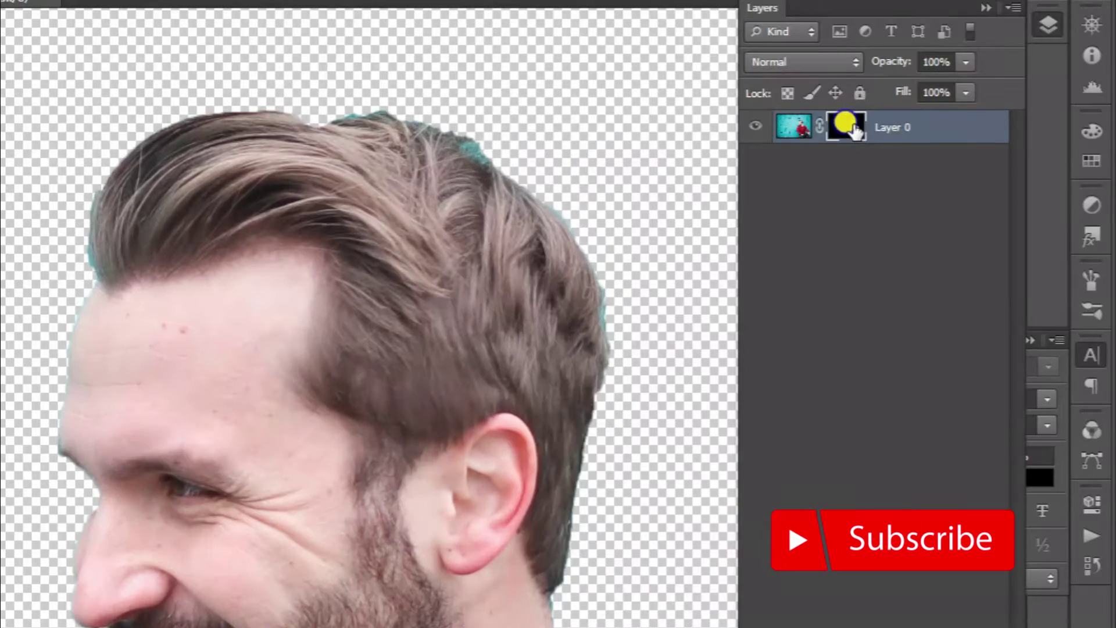
right_click(904, 171)
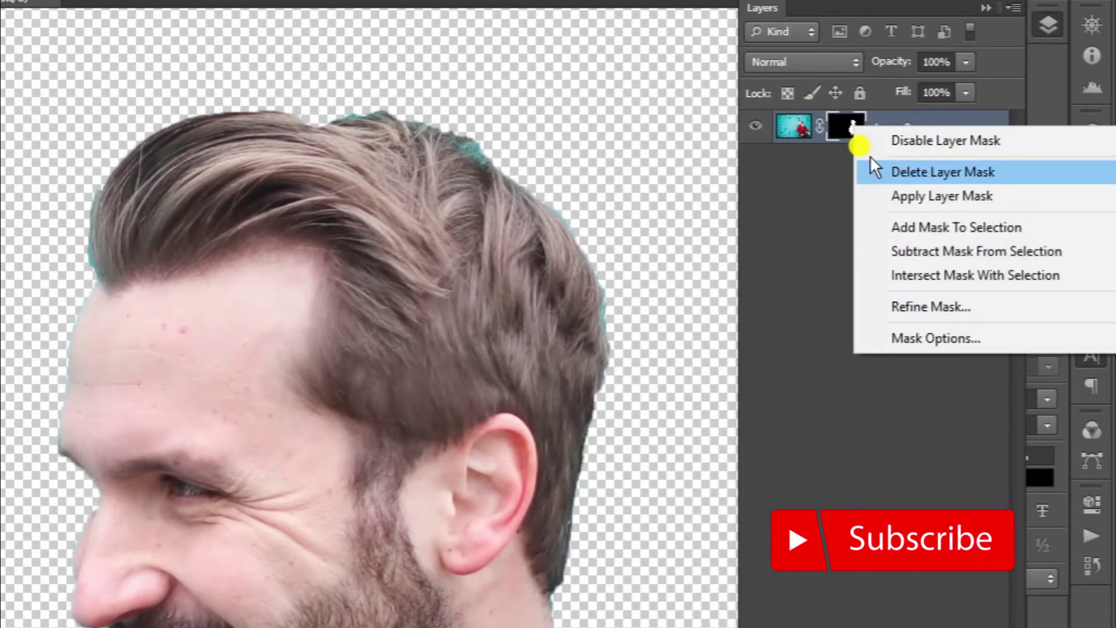
click(952, 311)
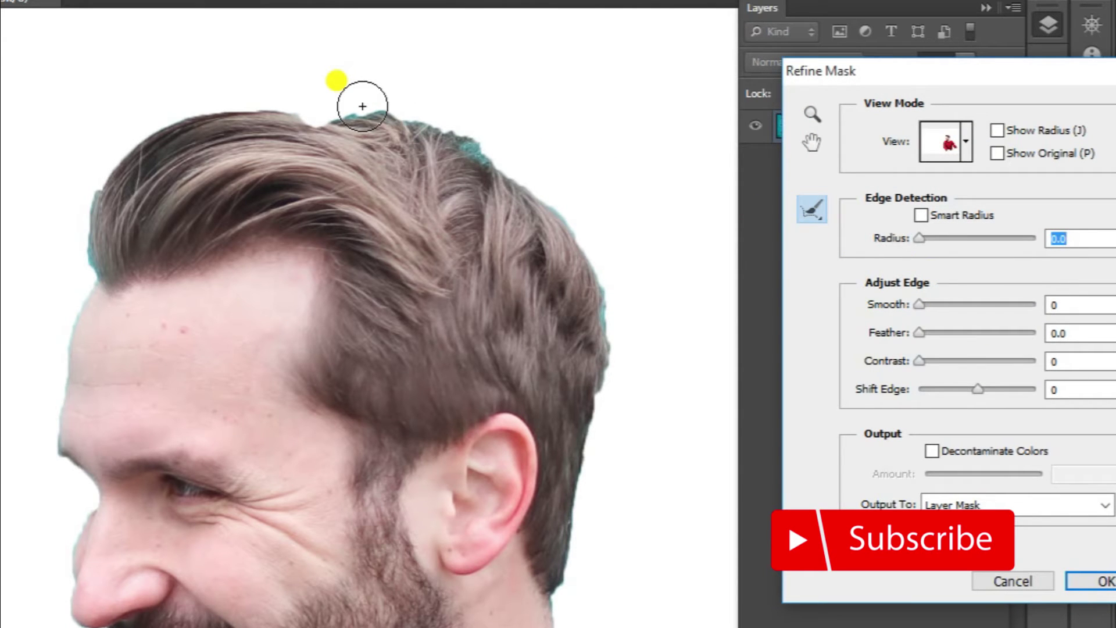
mouse_move(398, 112)
mouse_down()
mouse_move(454, 127)
mouse_move(546, 187)
mouse_move(600, 269)
mouse_move(613, 356)
mouse_move(451, 150)
mouse_move(387, 129)
mouse_up()
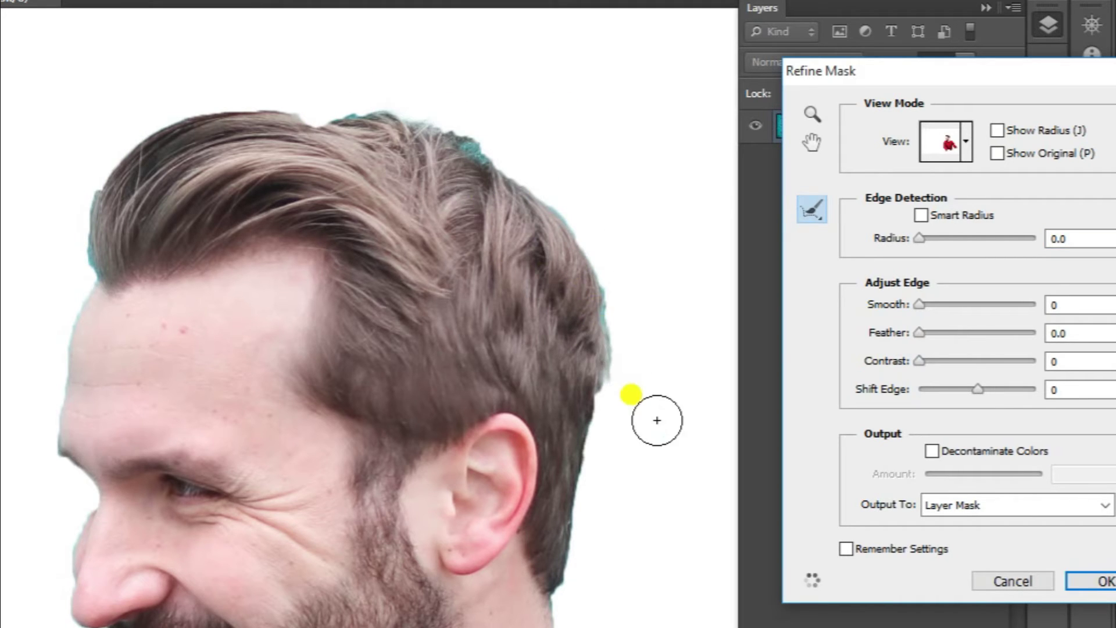
drag(977, 388, 958, 389)
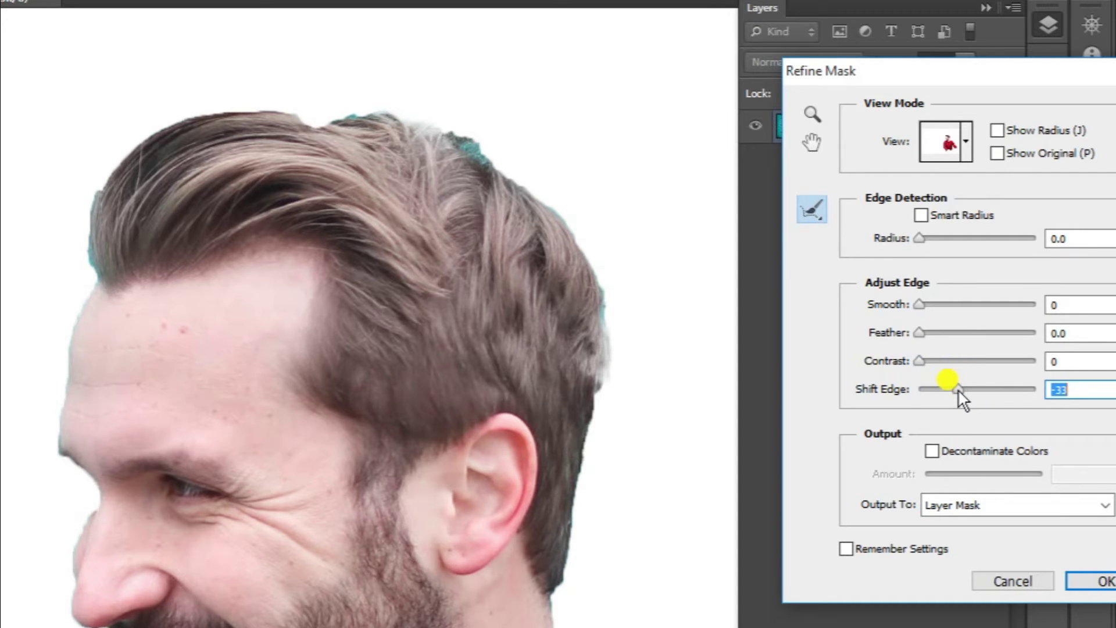
key(ctrl+z)
key(ctrl+z)
key(ctrl+z)
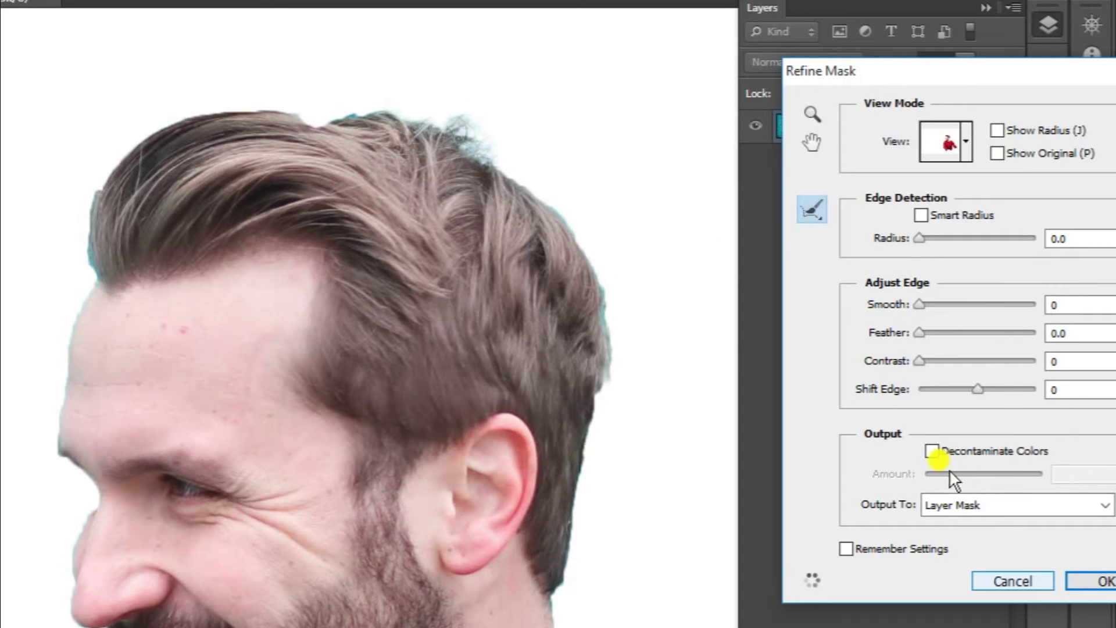
mouse_move(982, 386)
mouse_down()
mouse_move(955, 392)
mouse_move(966, 392)
mouse_up()
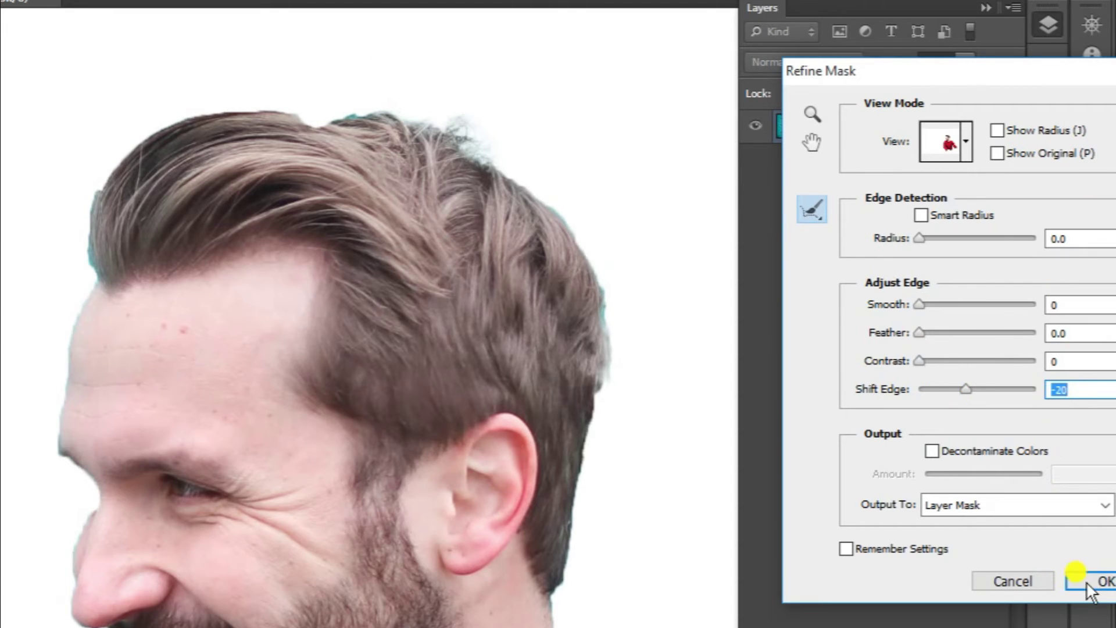
click(1085, 581)
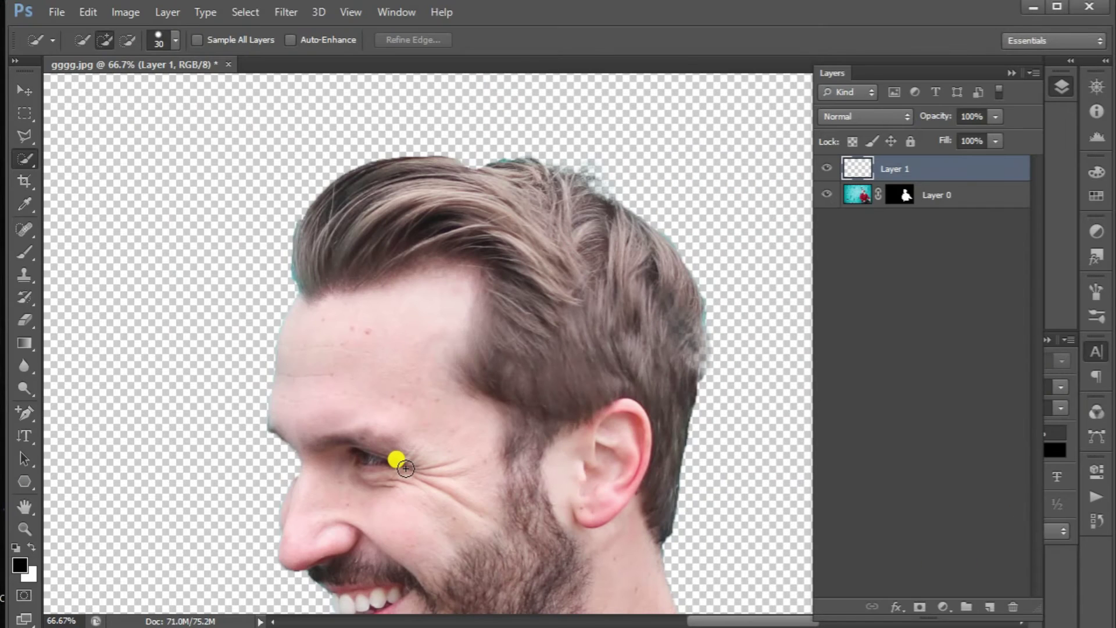
Fill Layer 1 with white and move it beneath Layer 0.
key(ctrl+BackSpace)
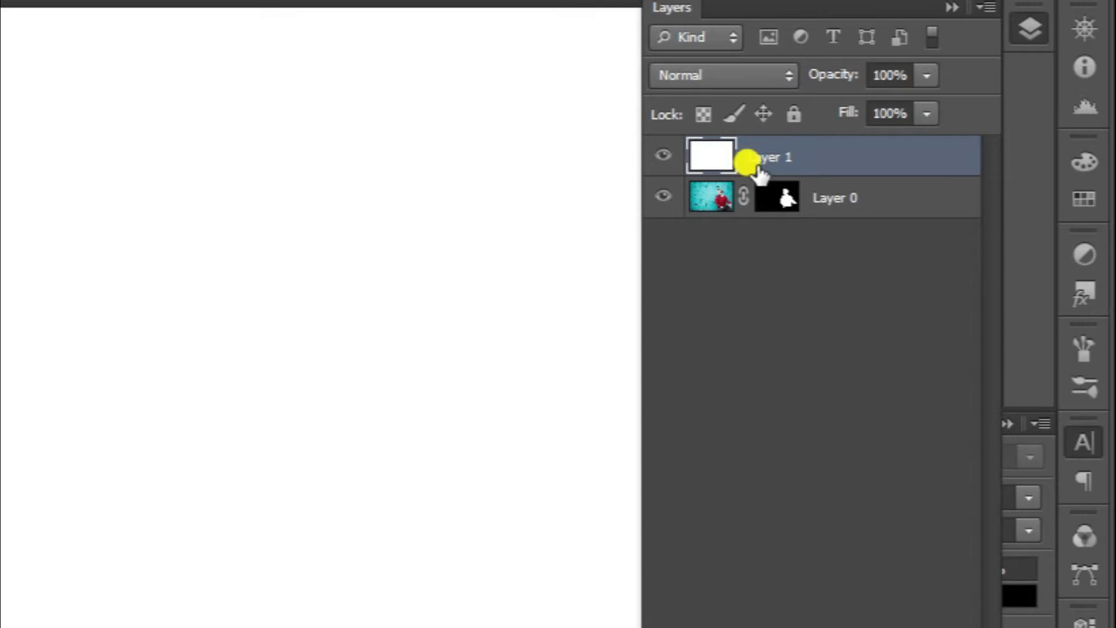
drag(880, 173, 874, 191)
drag(739, 192, 735, 211)
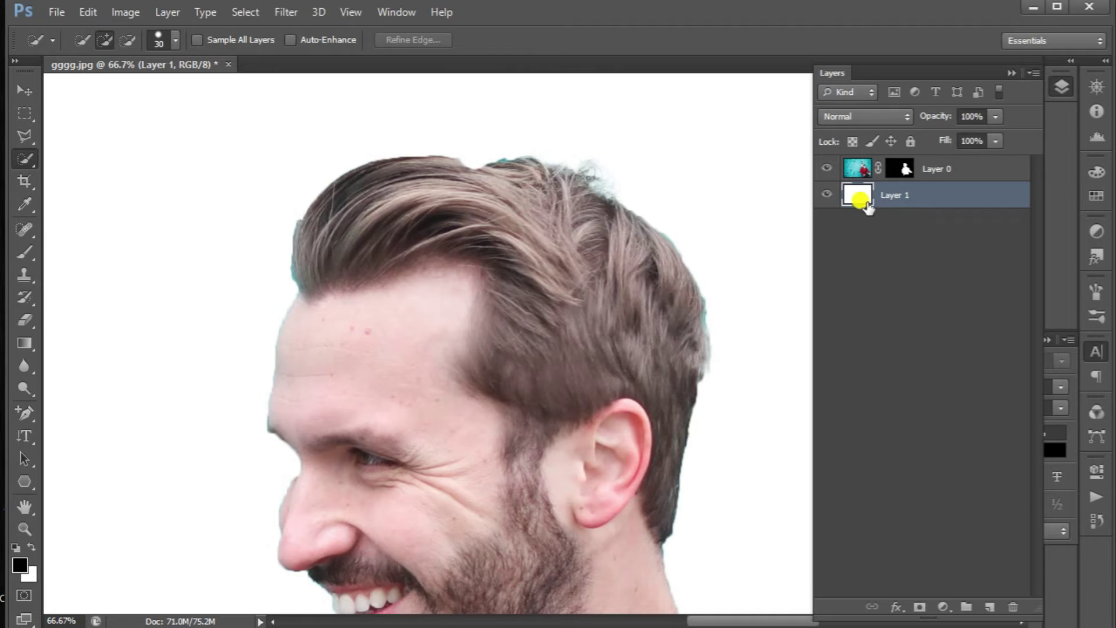
key(ctrl+minus)
key(ctrl+minus)
key(ctrl+minus)
key(ctrl+minus)
key(ctrl+minus)
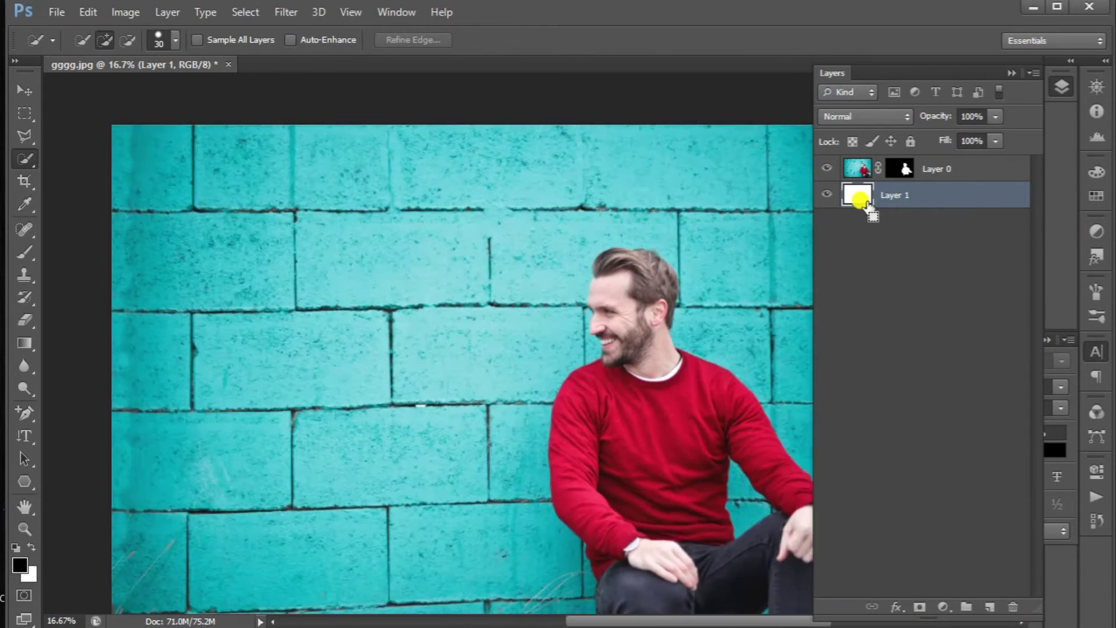
key(ctrl+minus)
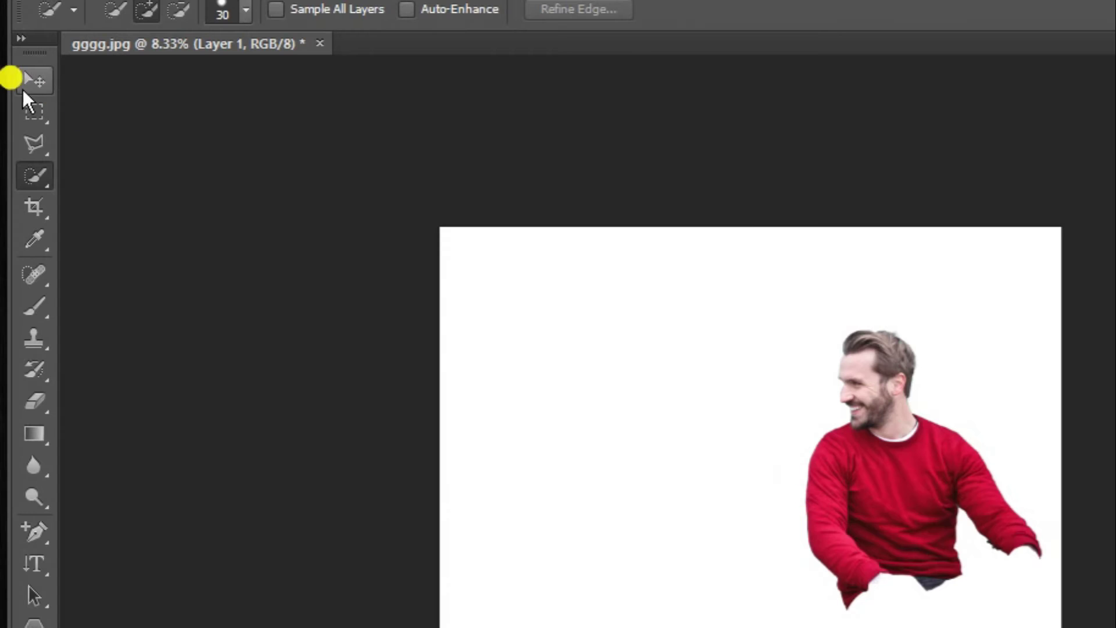
click(24, 90)
key(ctrl+t)
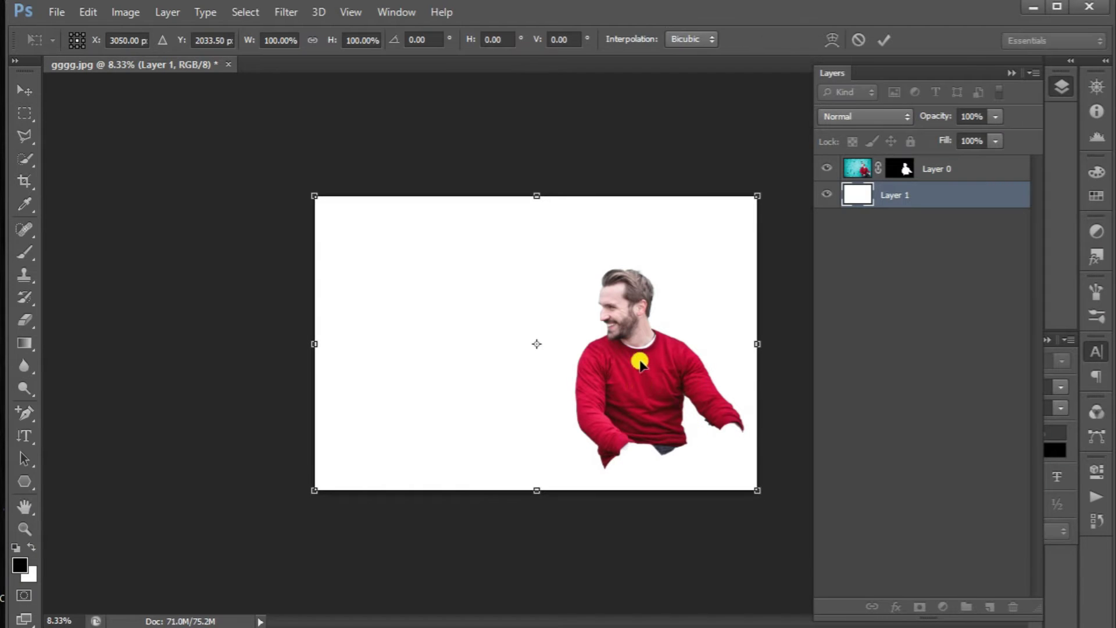
Scale the man on Layer 0 to about 120% and reposition him toward the canvas's right side.
key(Return)
click(861, 173)
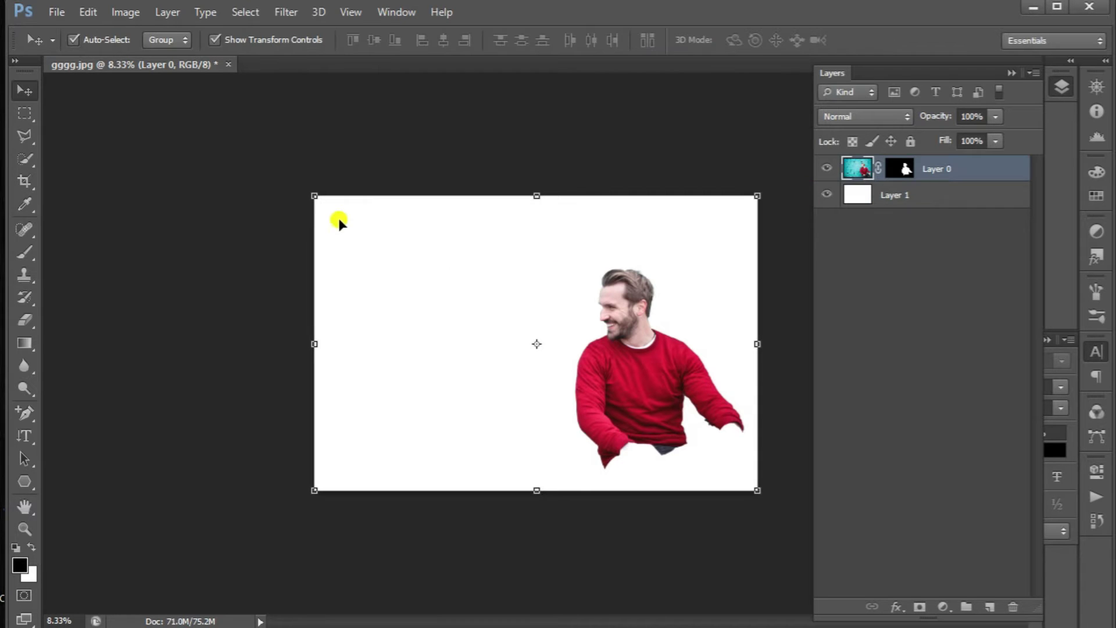
key(ctrl+t)
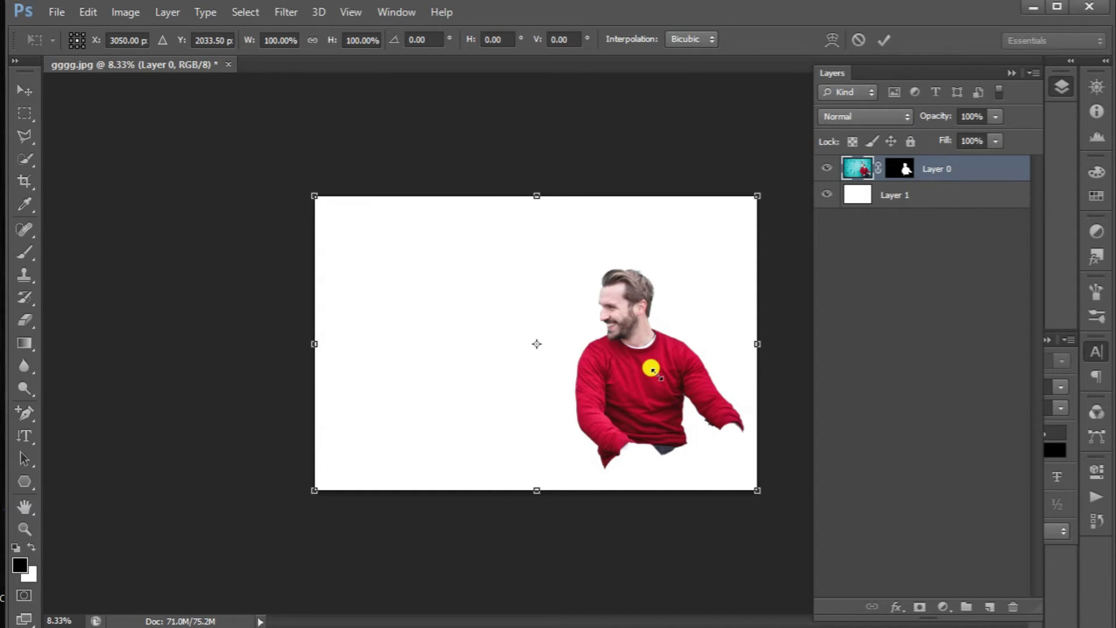
drag(652, 369, 705, 464)
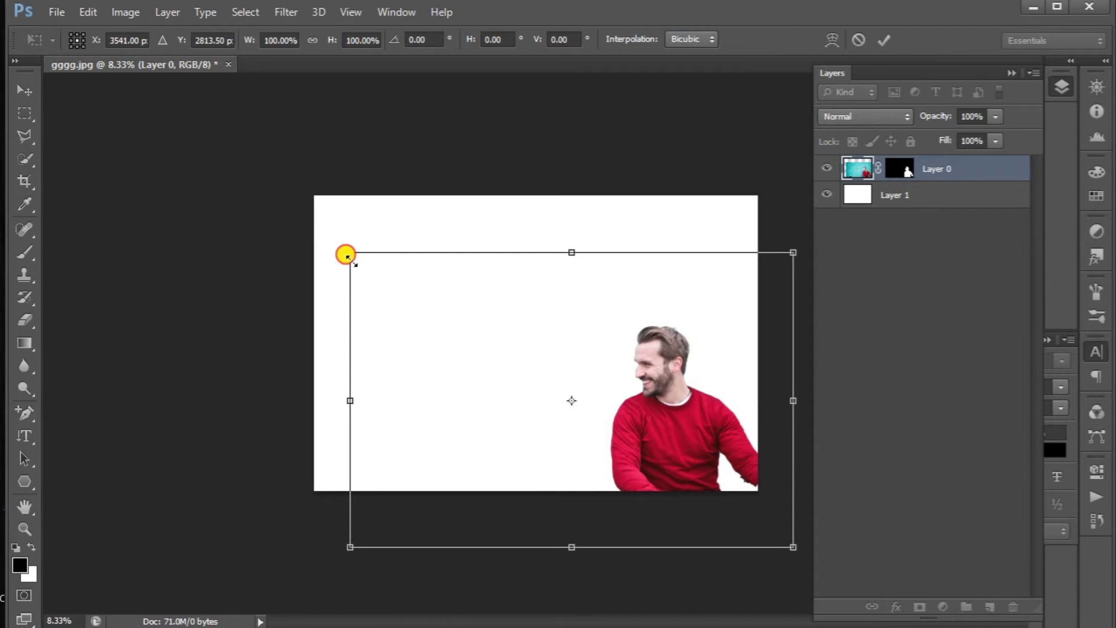
drag(285, 226, 306, 223)
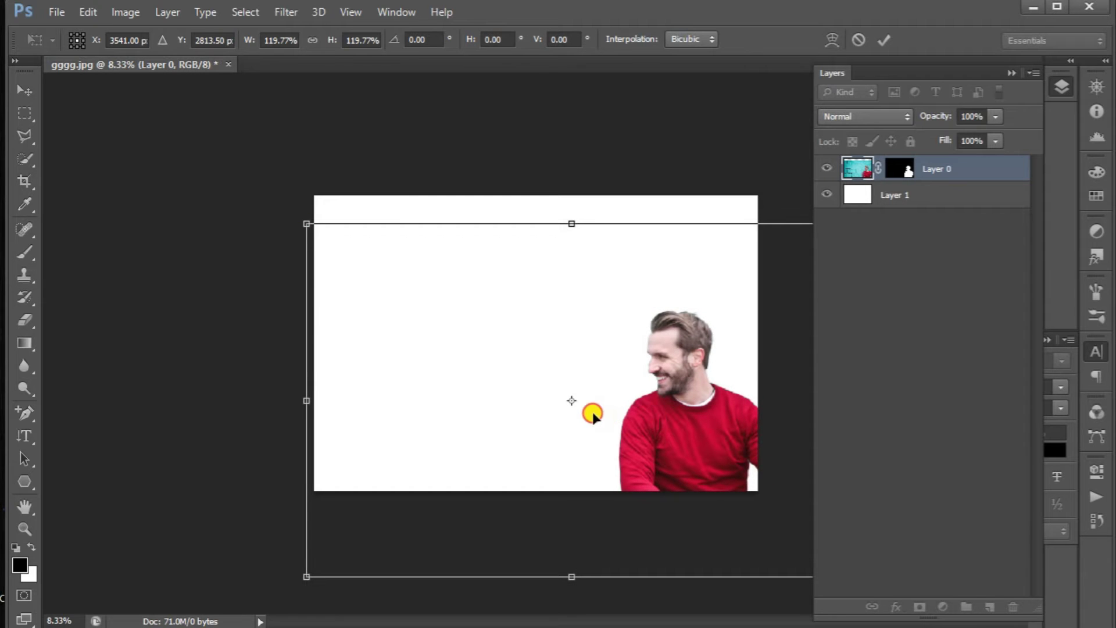
mouse_move(592, 414)
mouse_down()
mouse_move(598, 391)
mouse_move(606, 405)
mouse_up()
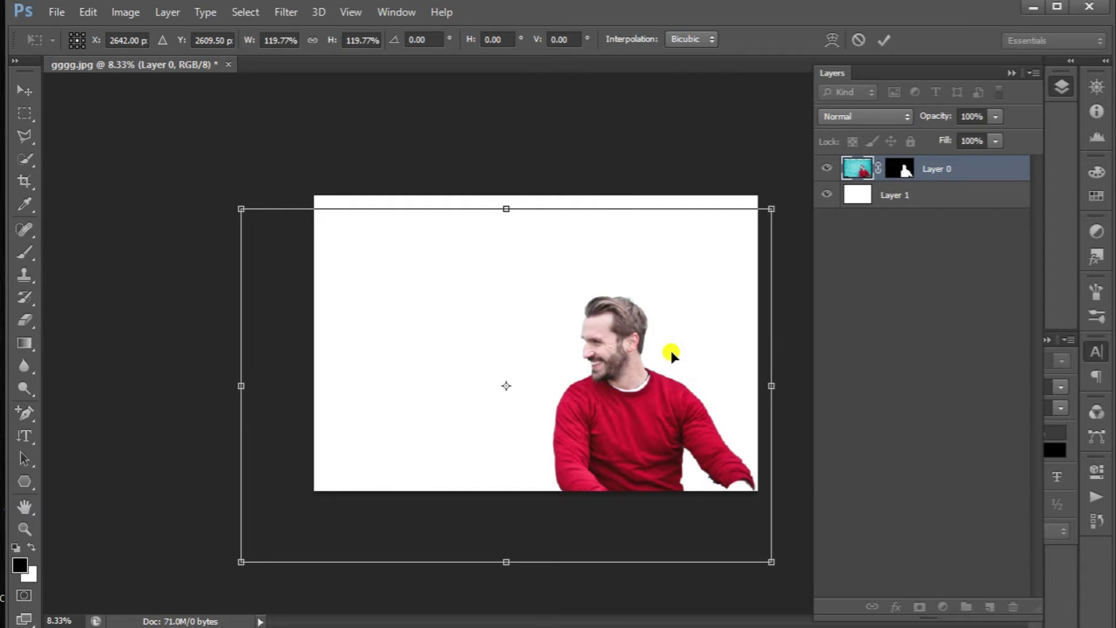
key(Return)
key(ctrl+plus)
key(ctrl+plus)
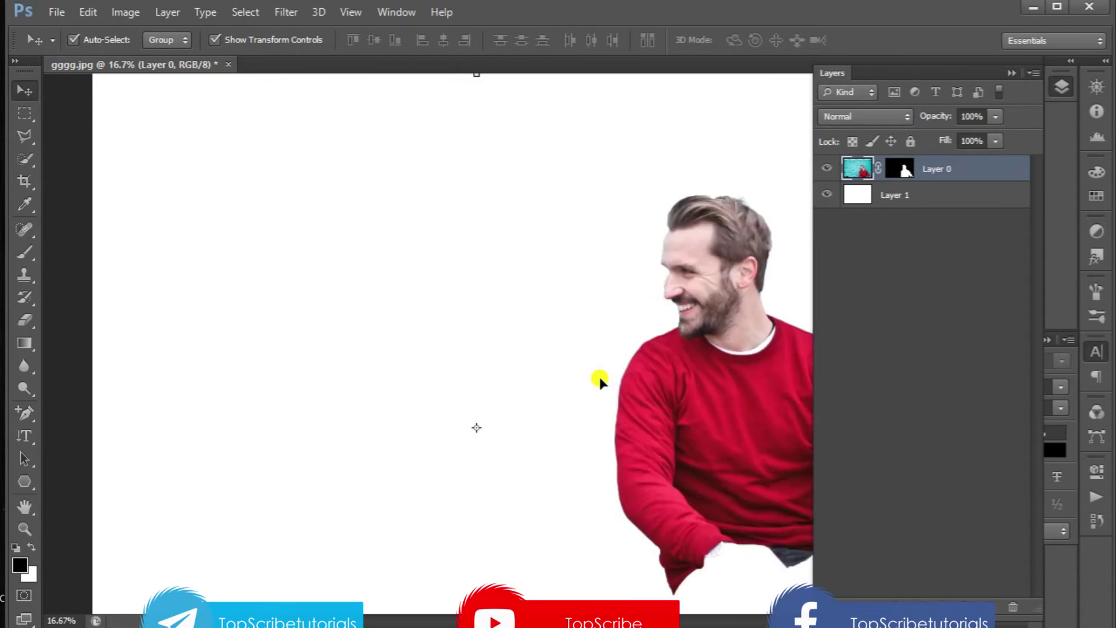
drag(608, 622, 695, 622)
scroll(366, 495, down, 2)
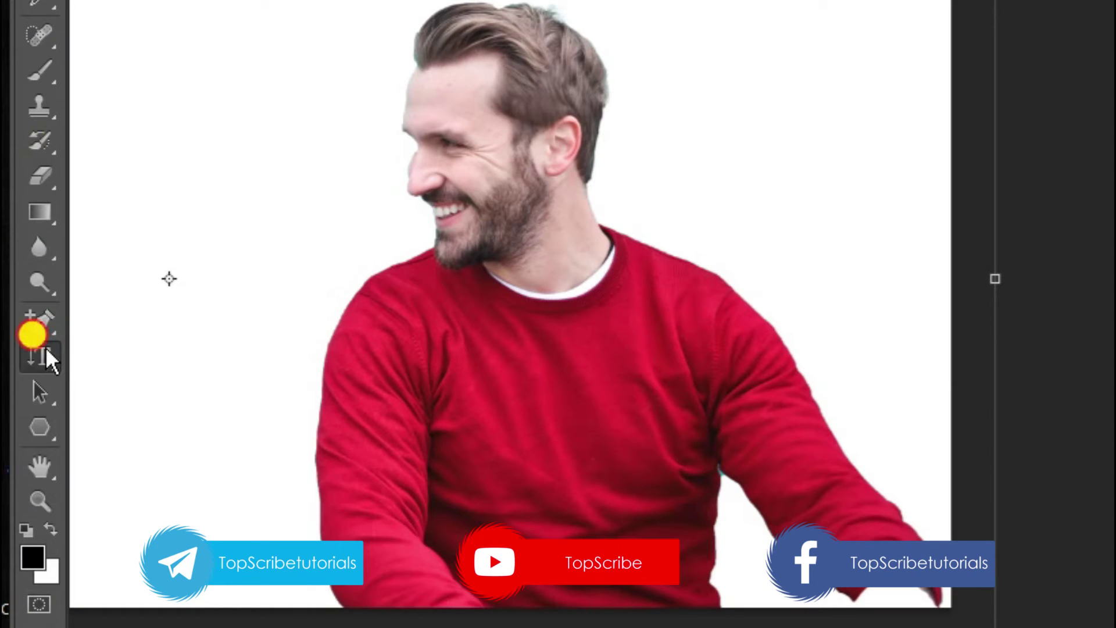
Add vertical 'SOLO' text, scale it to about 196%, and move it onto the man's head.
right_click(30, 437)
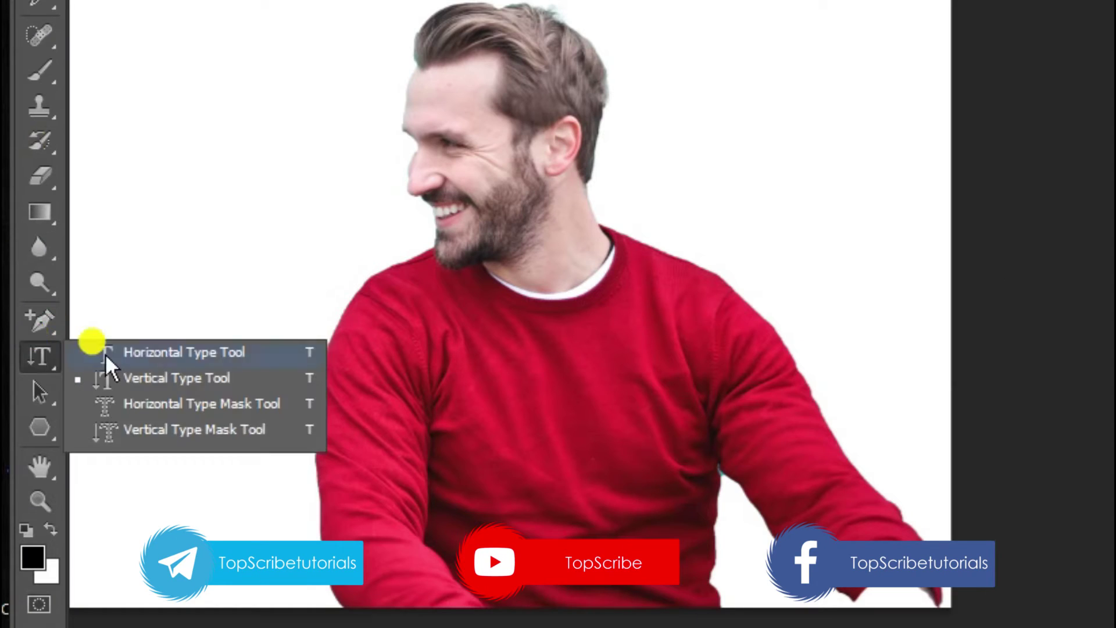
click(243, 383)
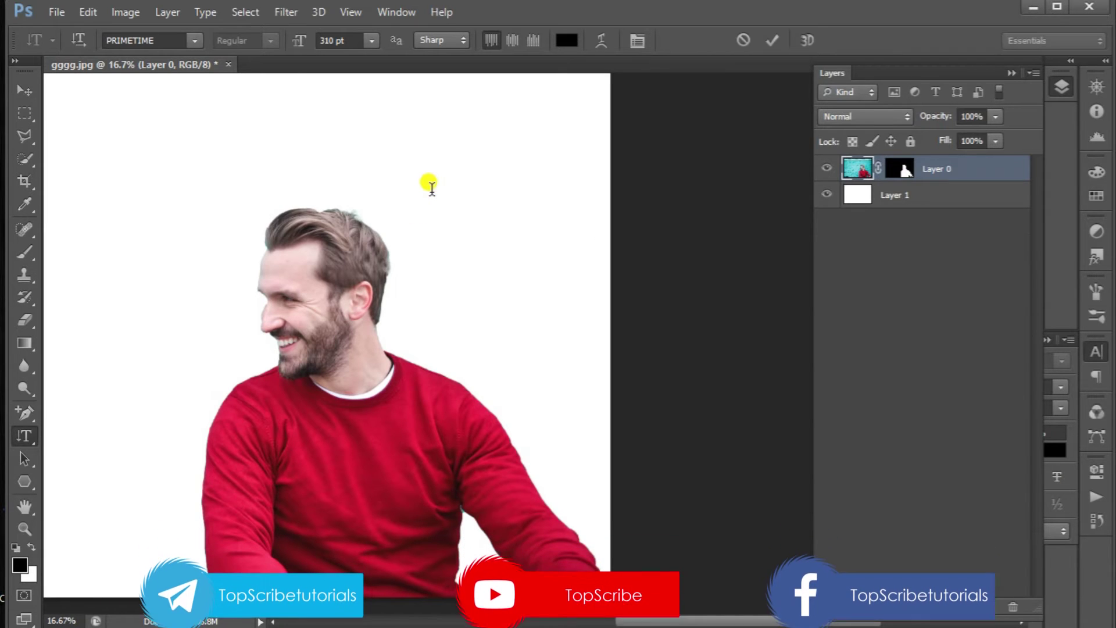
click(427, 191)
text(SOLO)
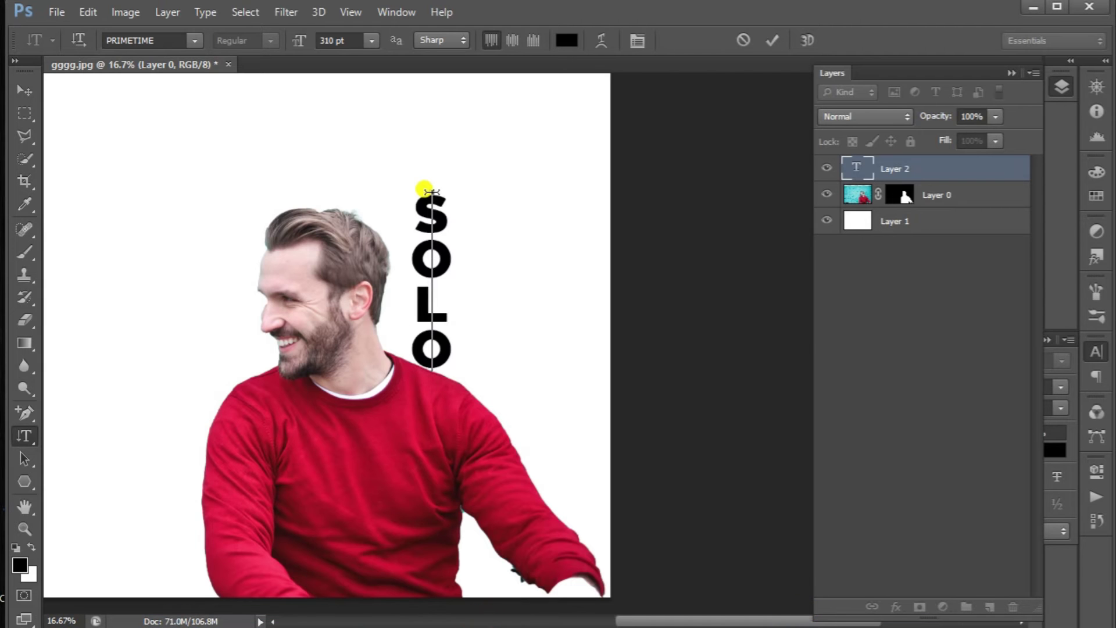
key(ctrl+Return)
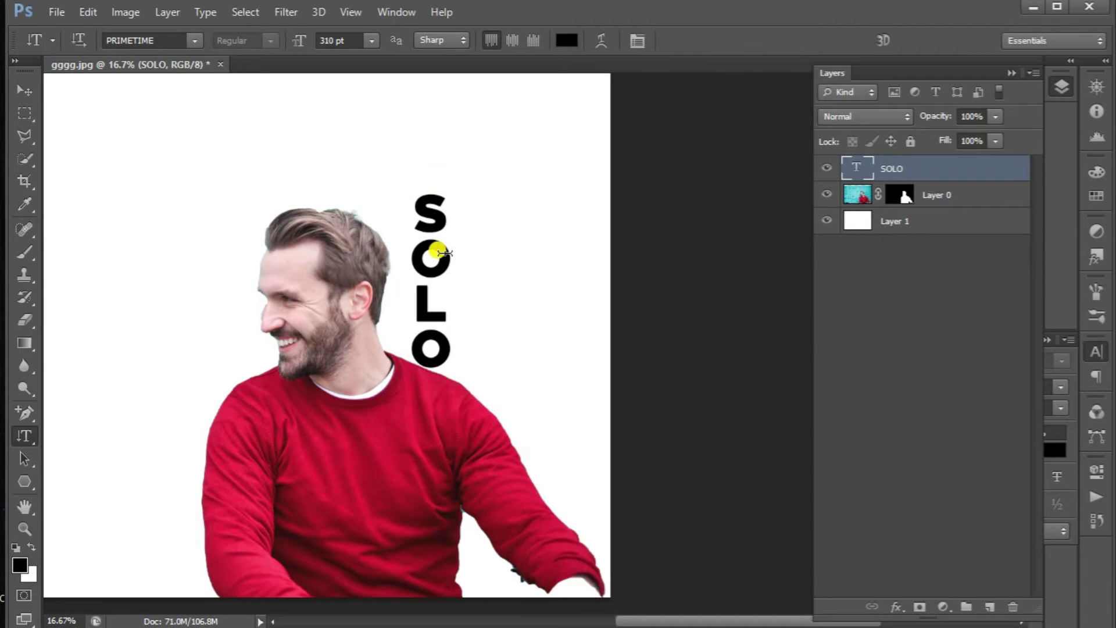
key(ctrl+t)
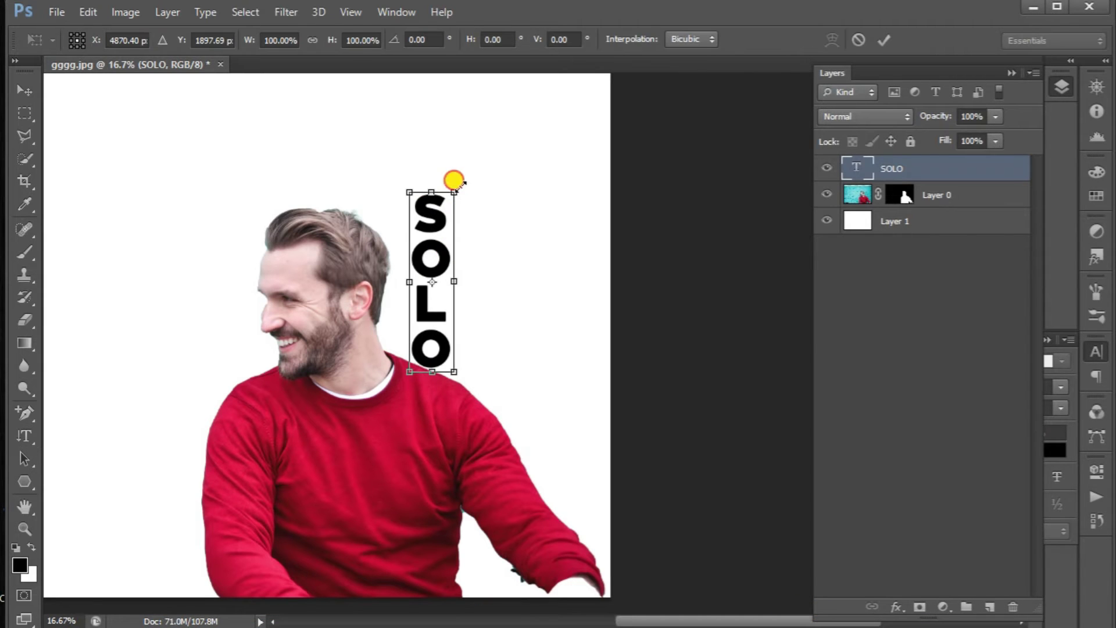
drag(525, 144, 558, 115)
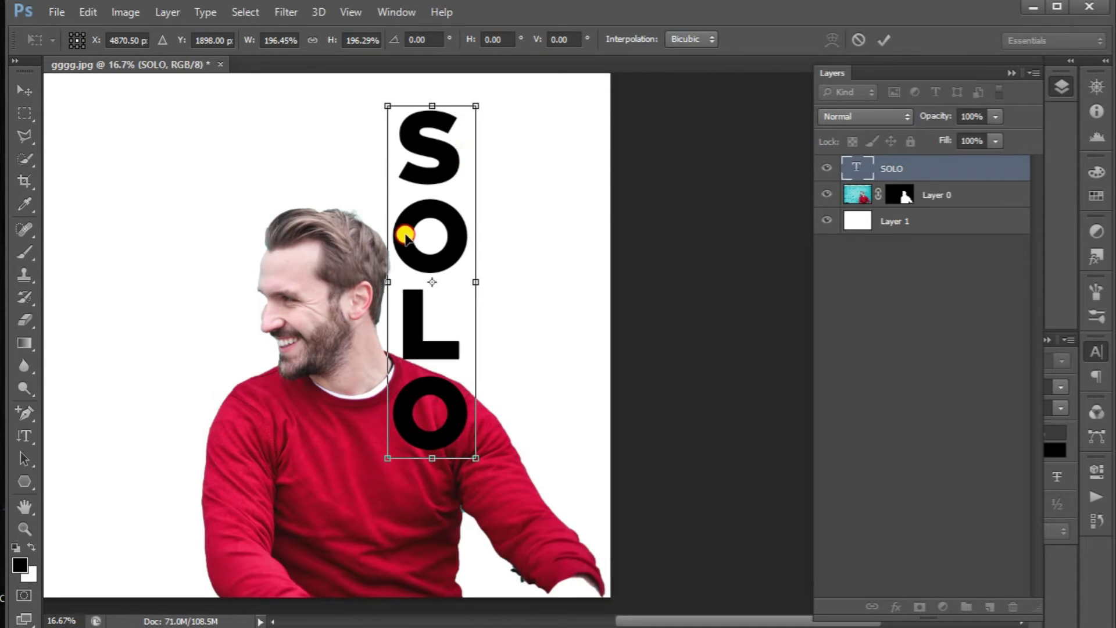
drag(394, 251, 410, 224)
key(Return)
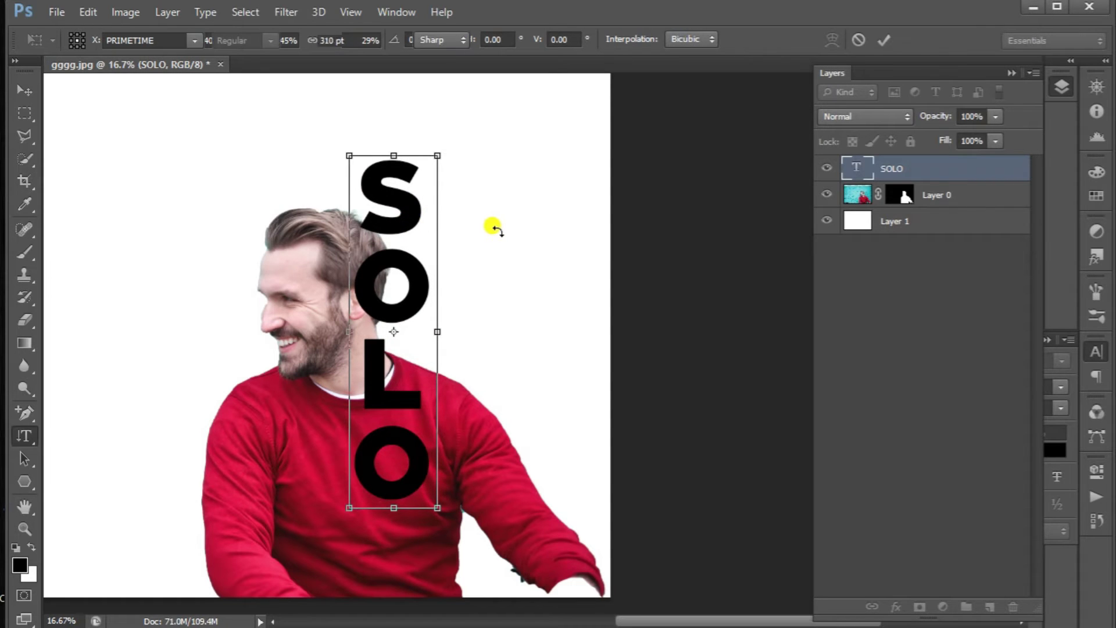
Fine-tune the SOLO text's position with small Shift+arrow nudges.
key(ctrl+minus)
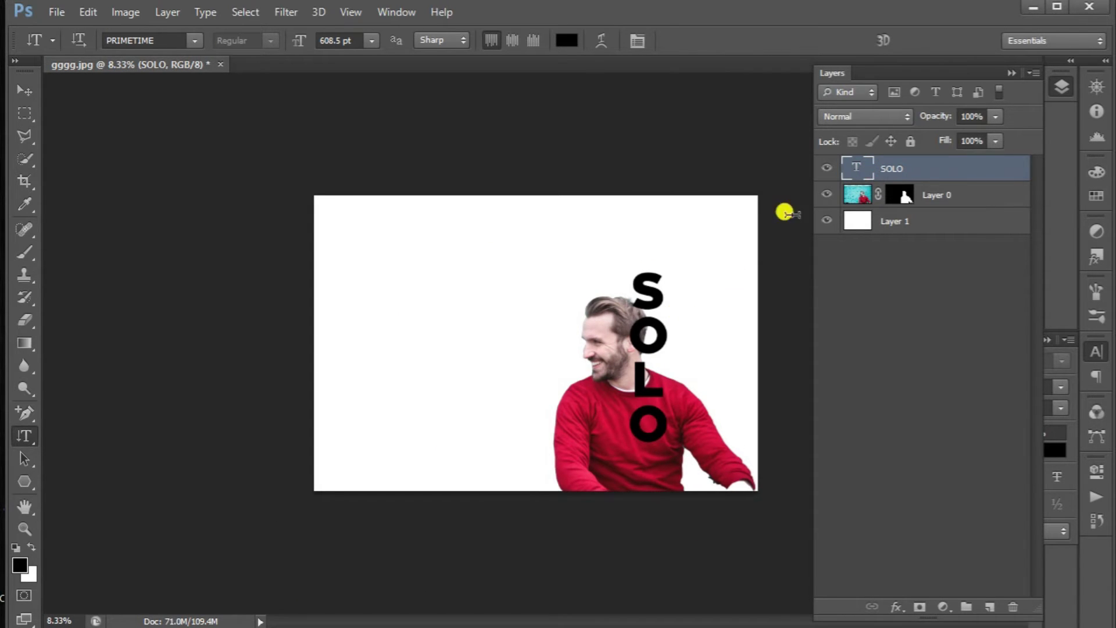
key(v)
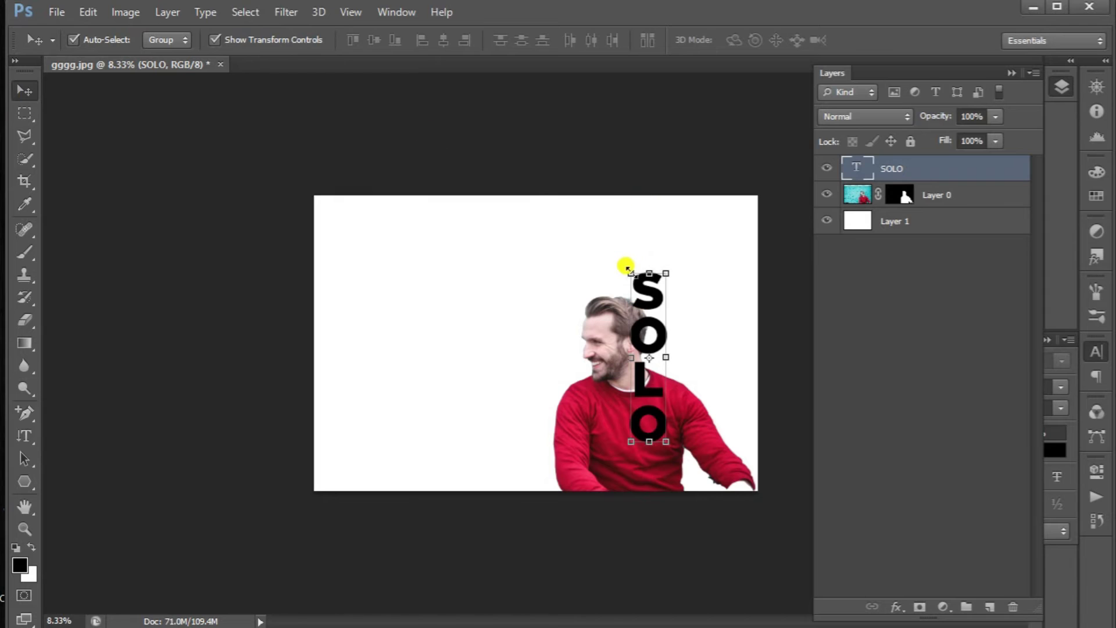
click(856, 193)
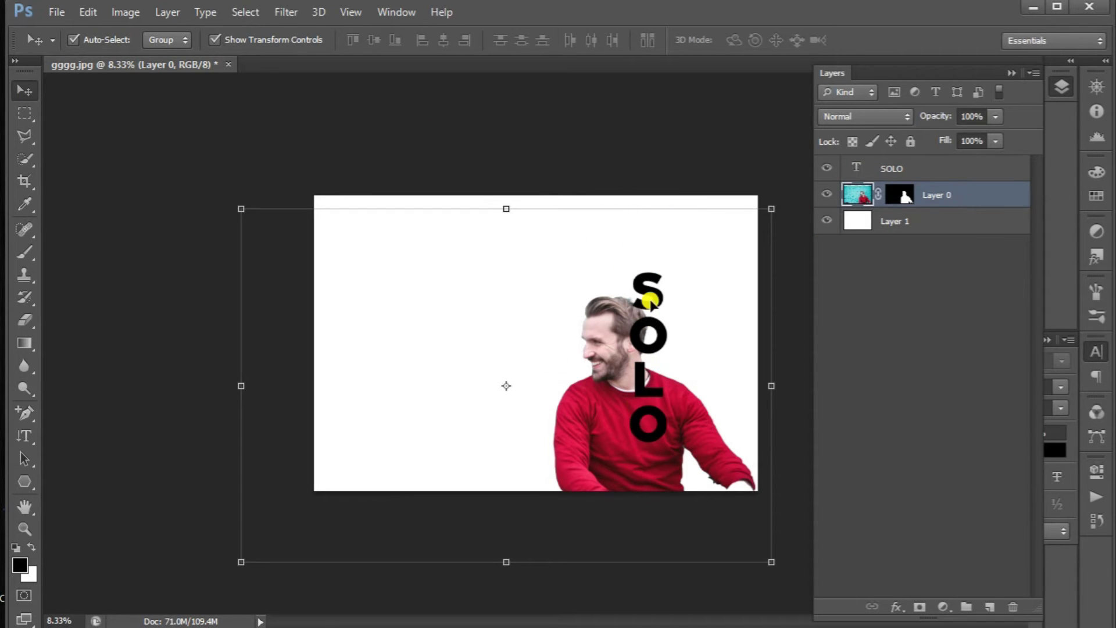
click(870, 176)
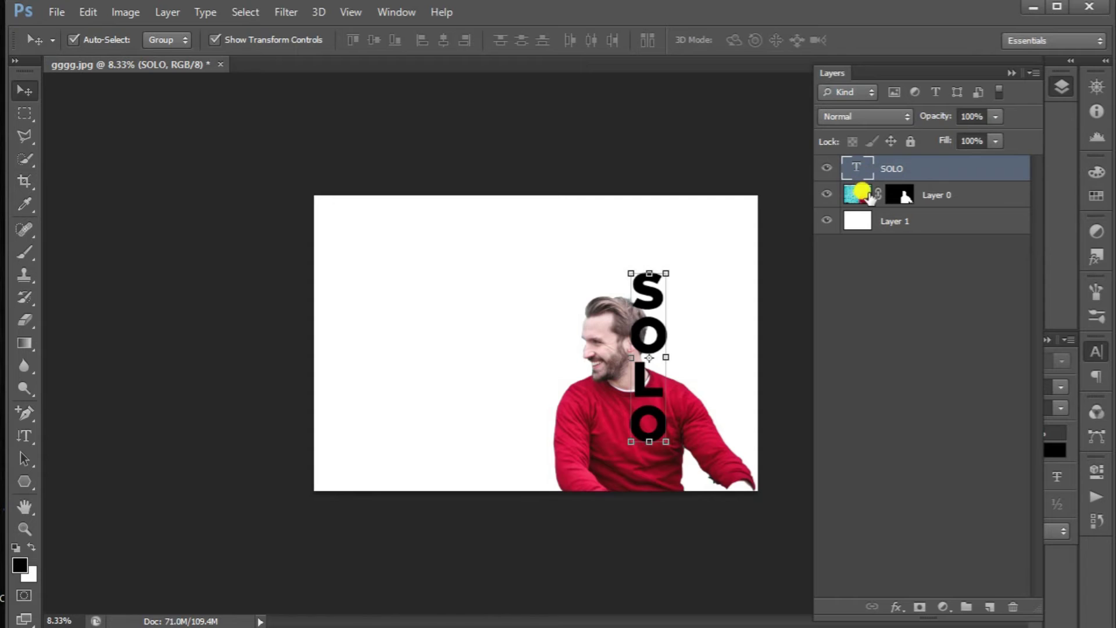
click(857, 193)
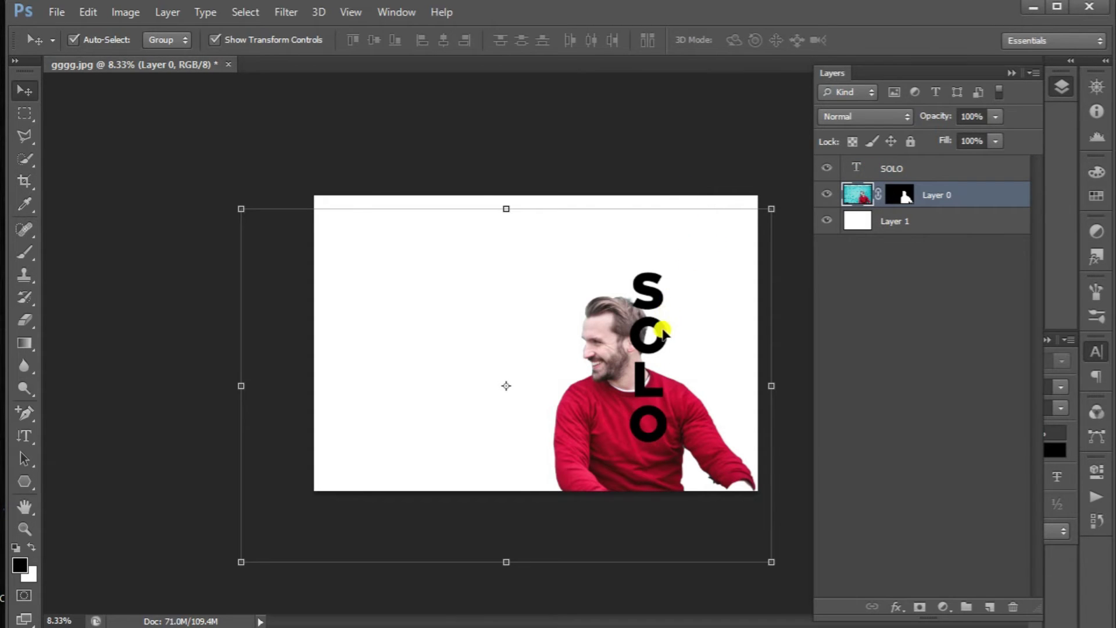
click(651, 293)
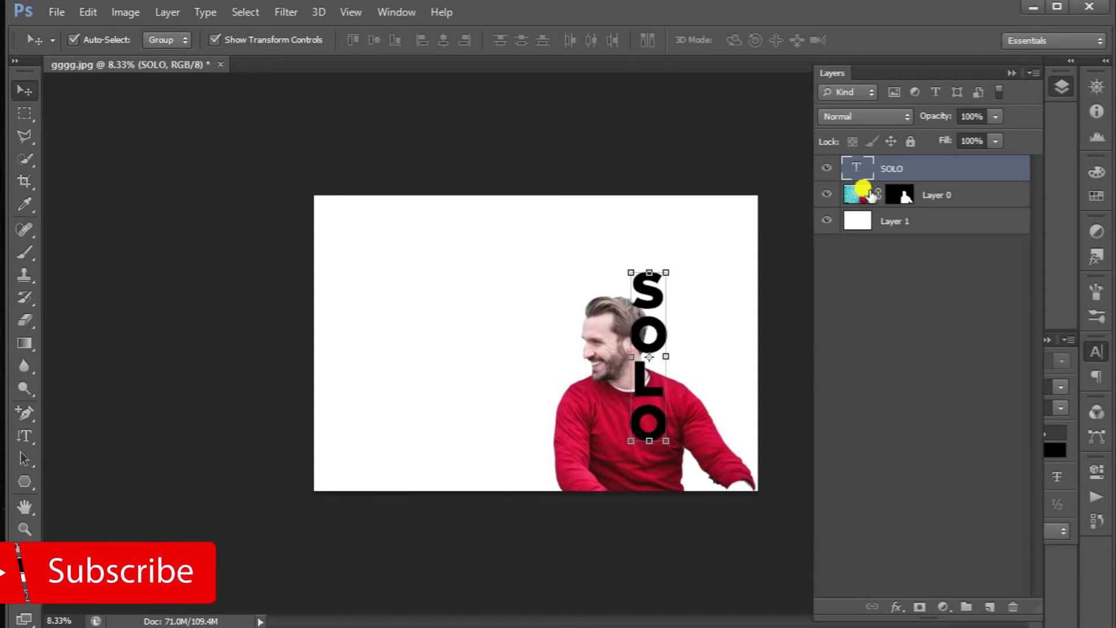
key(shift+Up)
key(shift+Up)
key(shift+Up)
key(shift+Up)
key(shift+Up)
key(shift+Left)
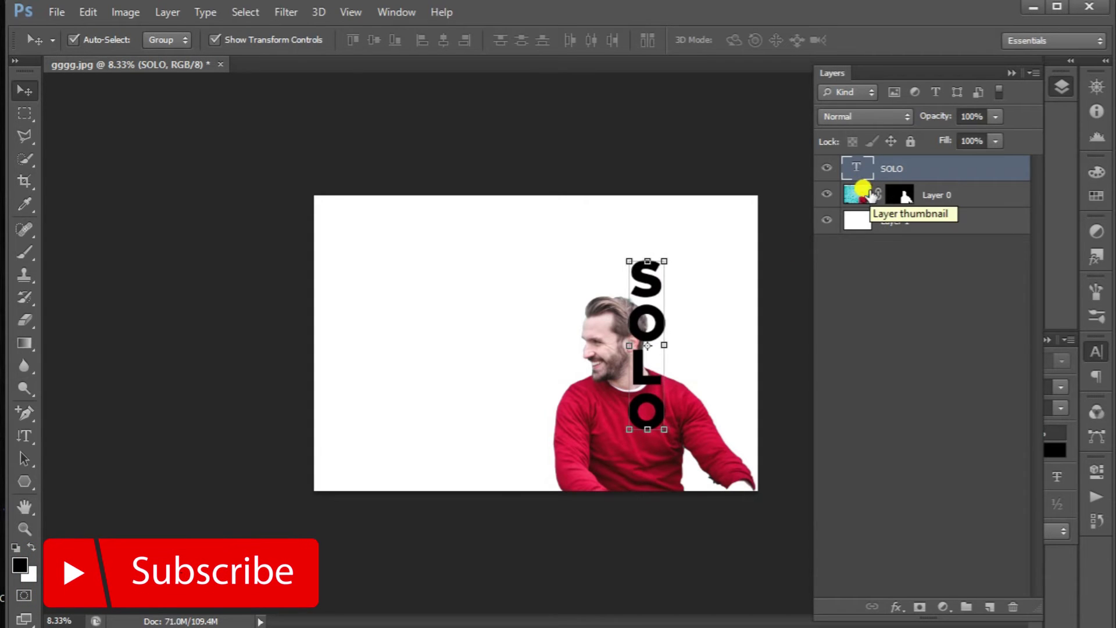
key(shift+Right)
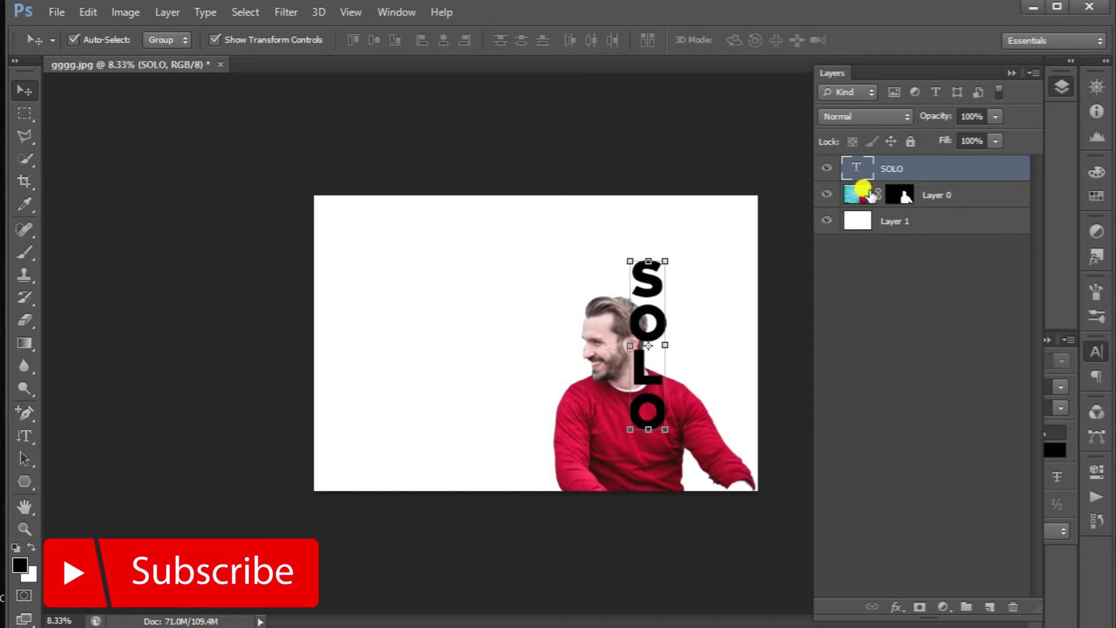
key(shift+Down)
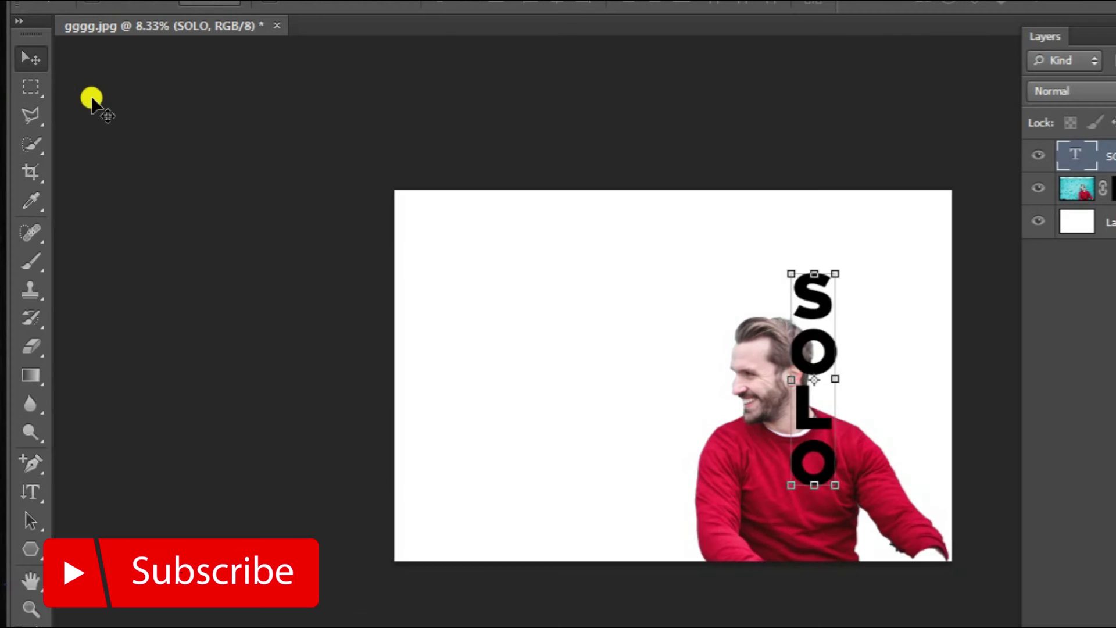
click(42, 90)
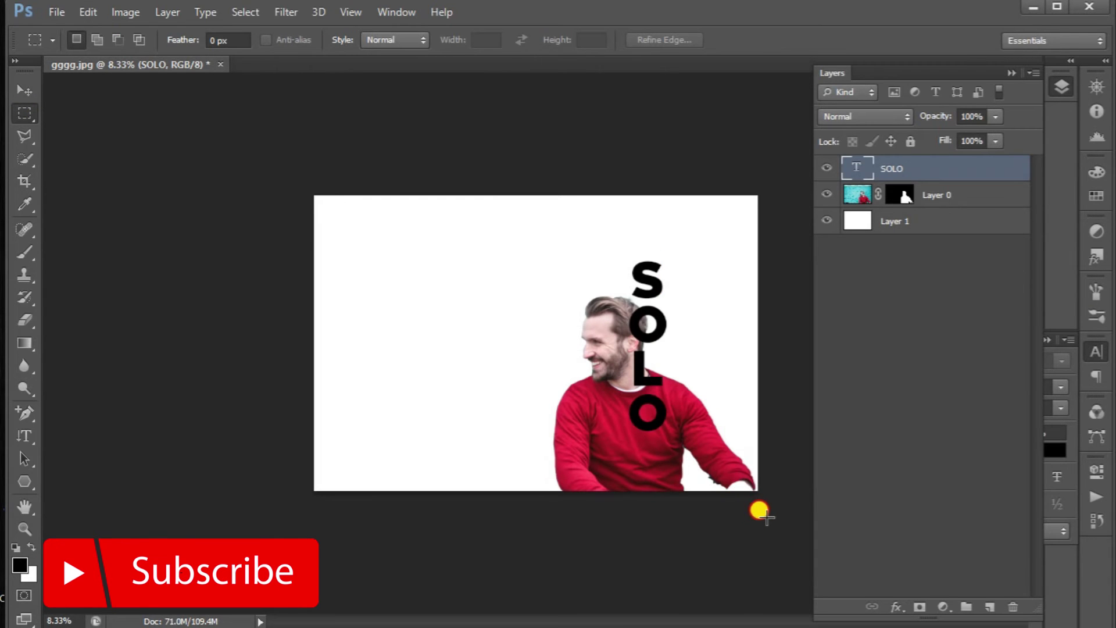
Hide the man right of the SOLO letters by filling that area of Layer 0's mask black.
drag(758, 511, 762, 515)
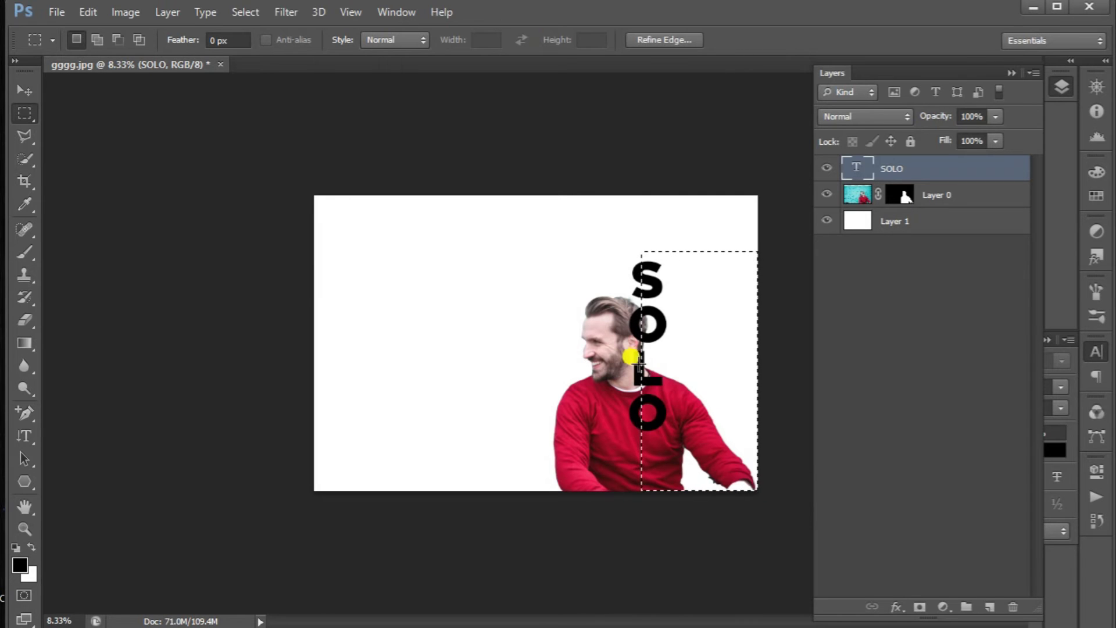
drag(673, 364, 675, 365)
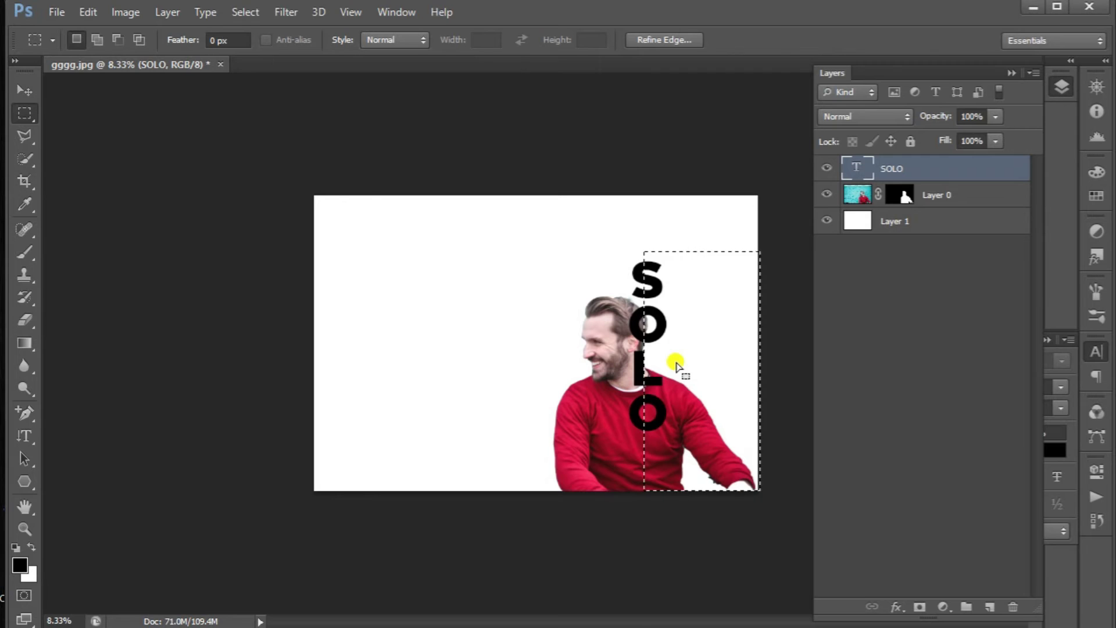
key(ctrl+plus)
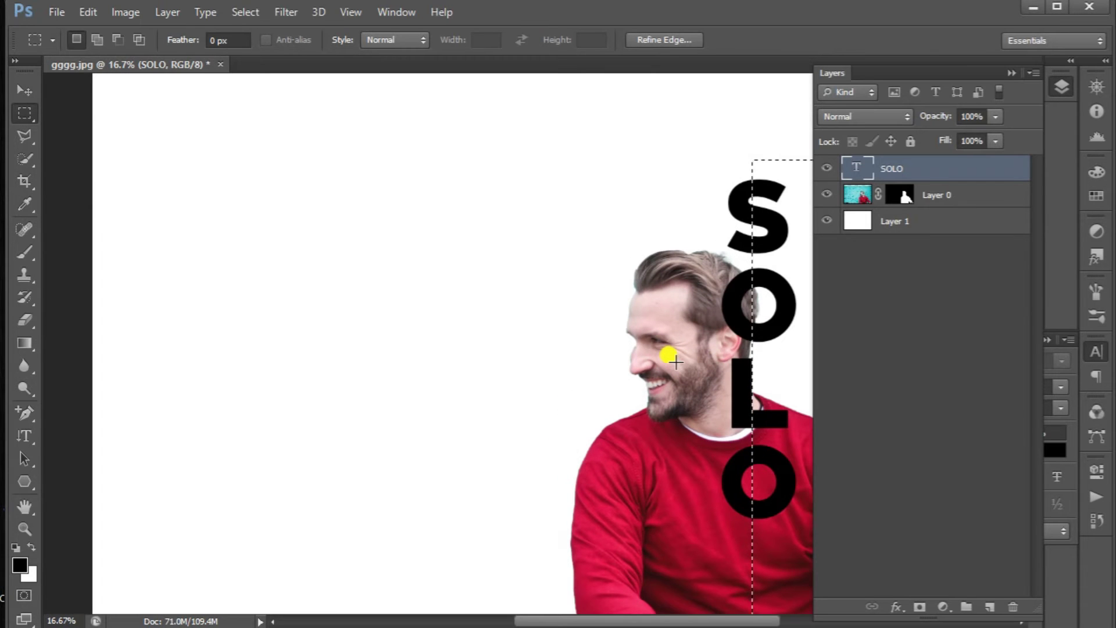
key(shift+Left)
key(shift+Left)
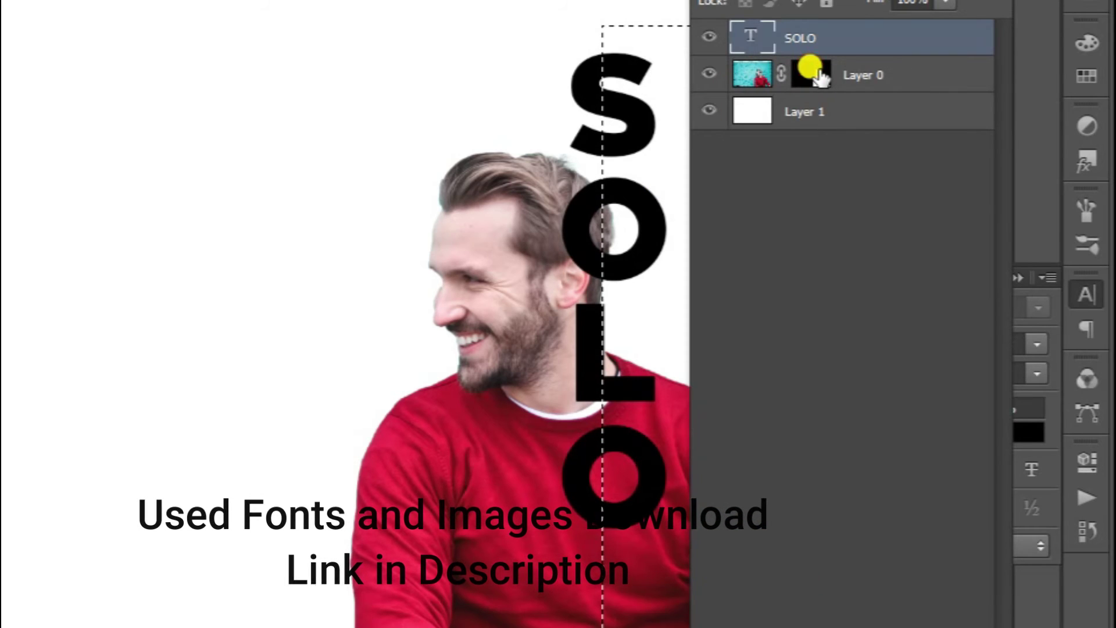
click(818, 74)
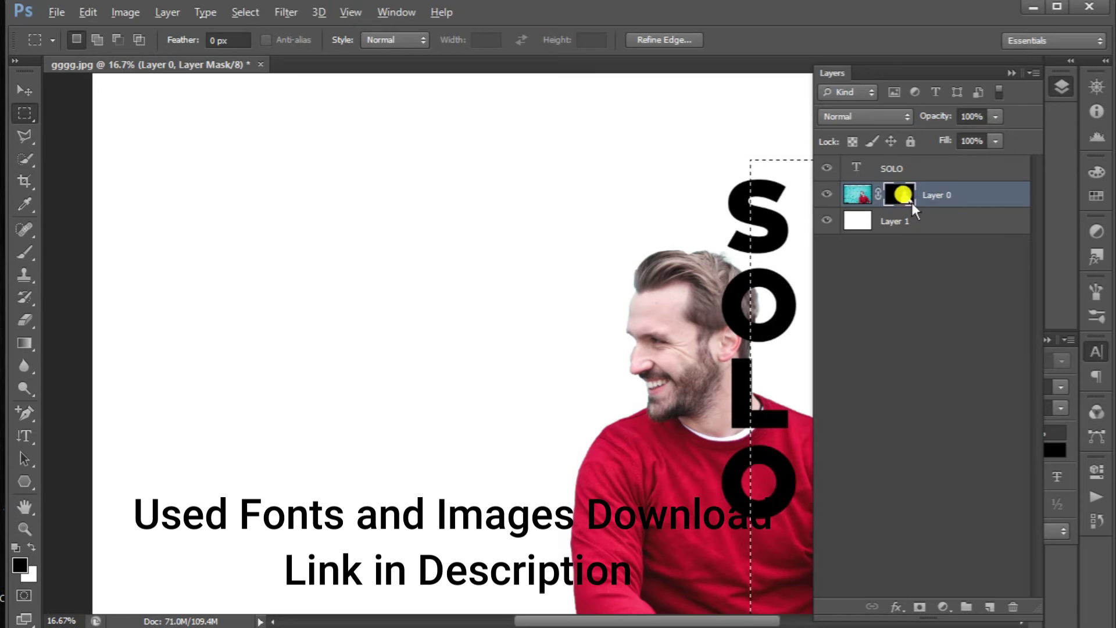
key(alt+BackSpace)
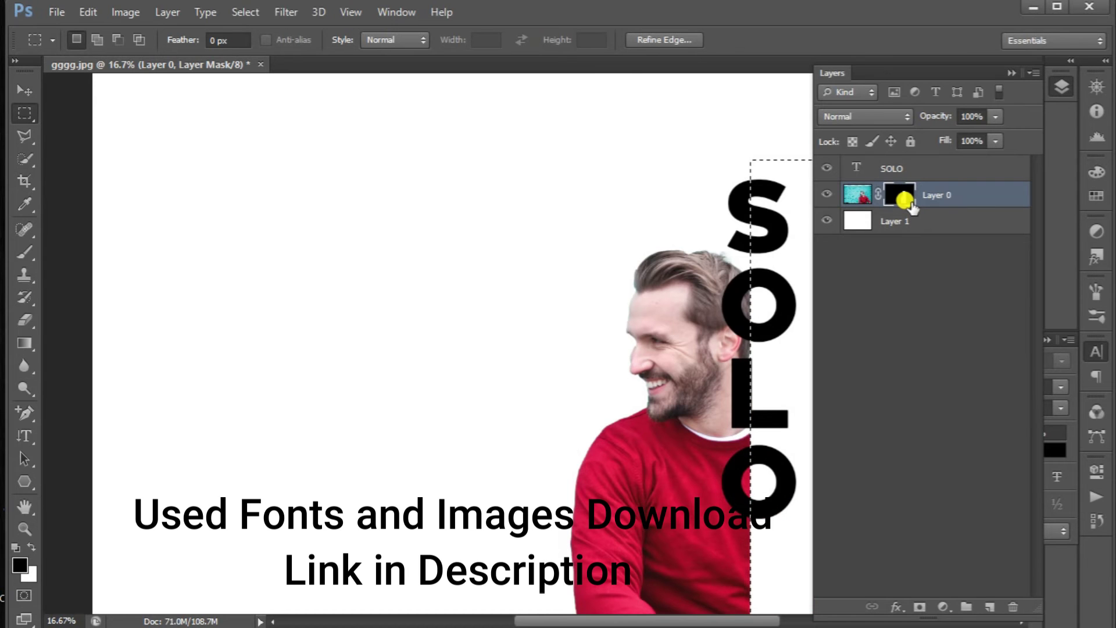
key(ctrl+d)
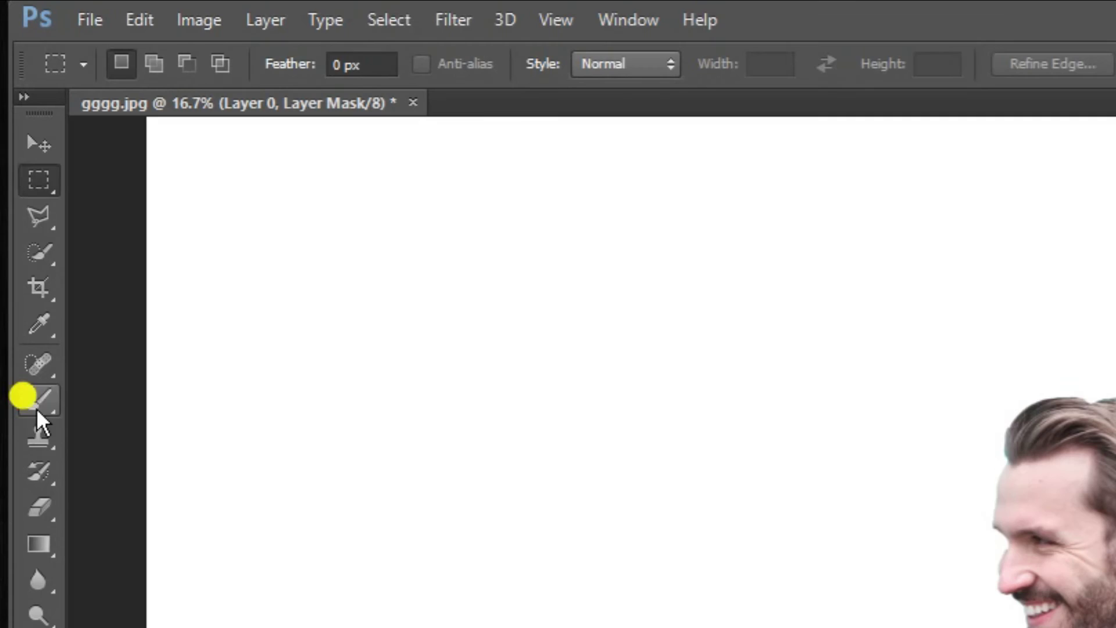
Check the Brush tool's size and hardness settings.
click(23, 256)
click(94, 40)
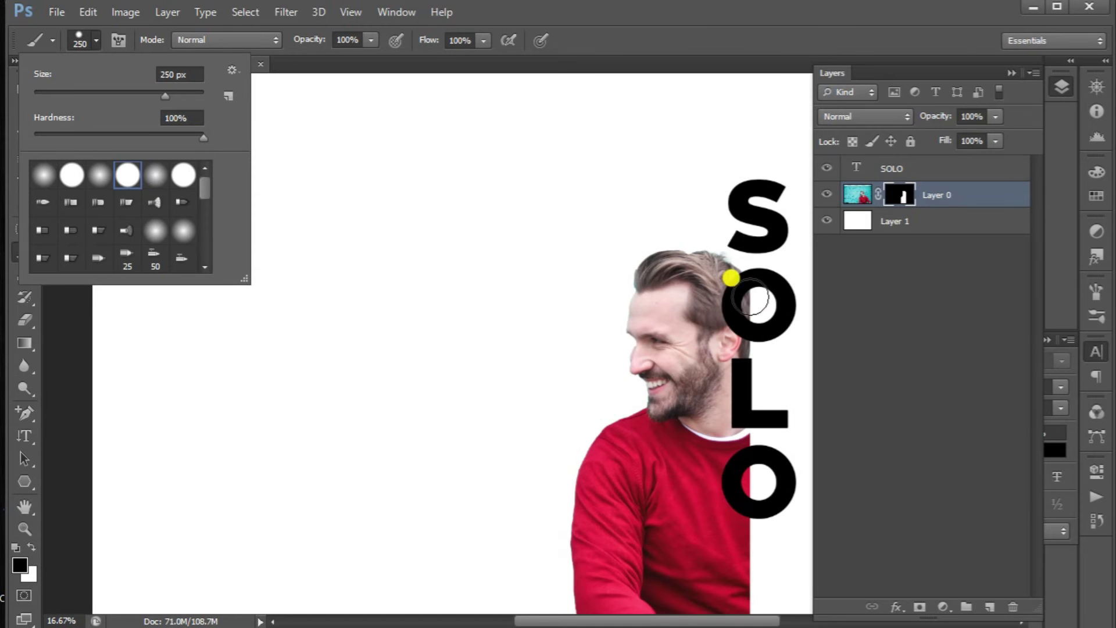
click(757, 302)
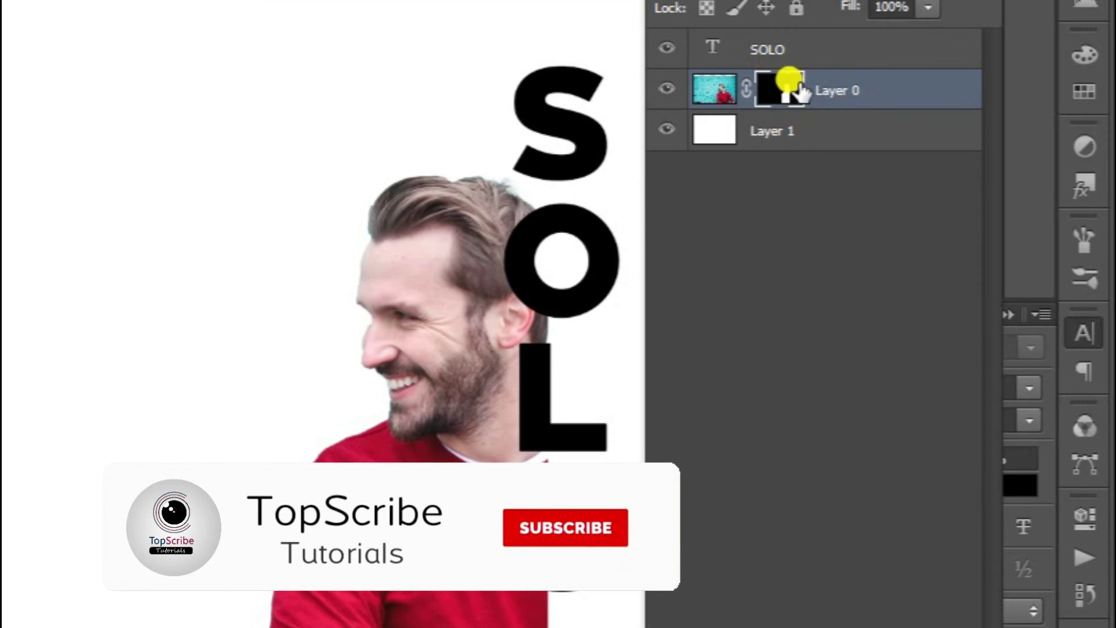
drag(742, 75, 709, 53)
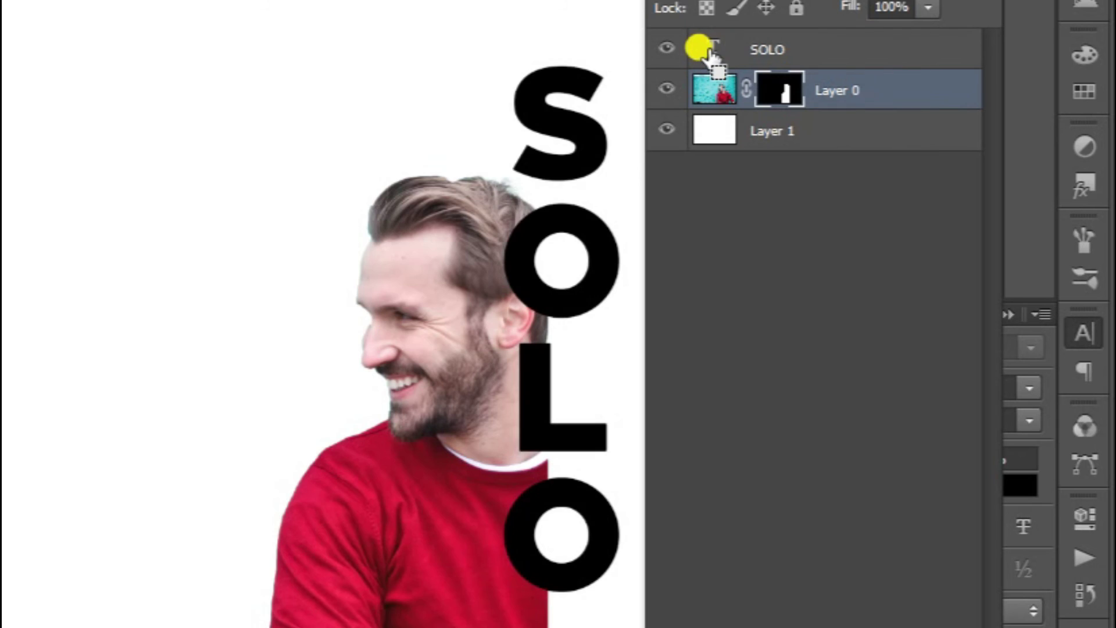
Expand the SOLO letter selection by 15 px, clear it from the man's mask, and duplicate Layer 0.
ctrl+click(709, 51)
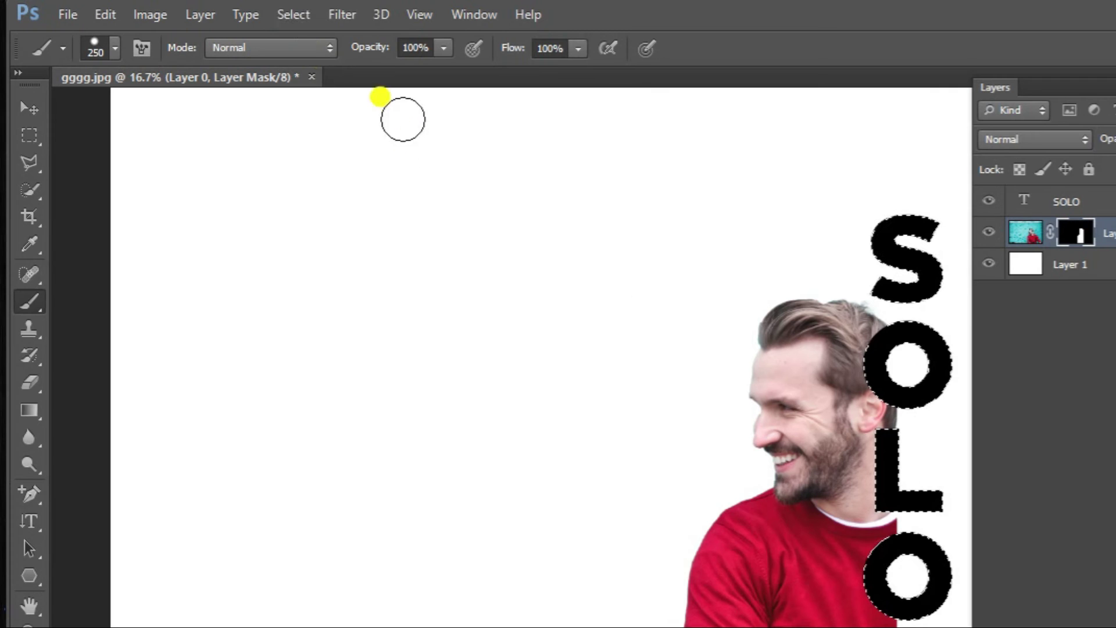
click(295, 16)
mouse_move(308, 244)
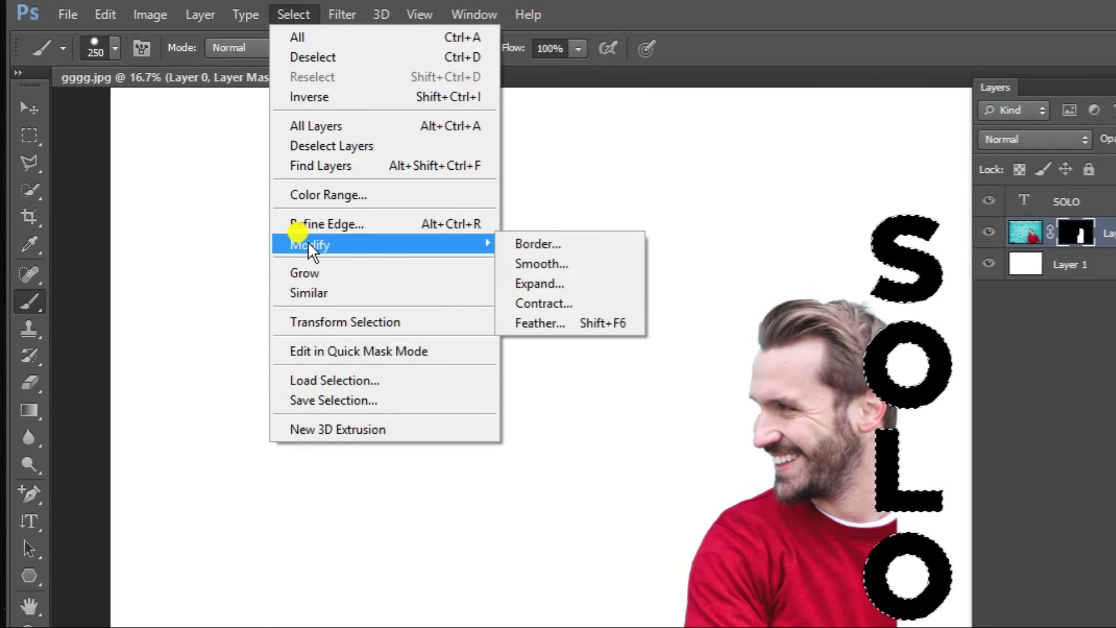
click(542, 284)
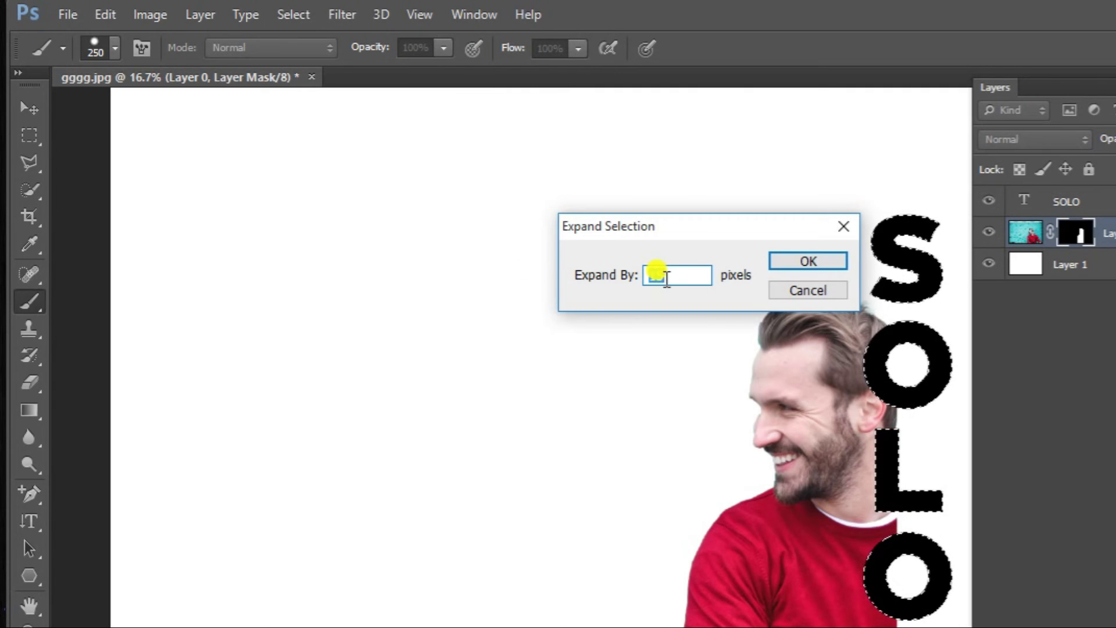
click(810, 261)
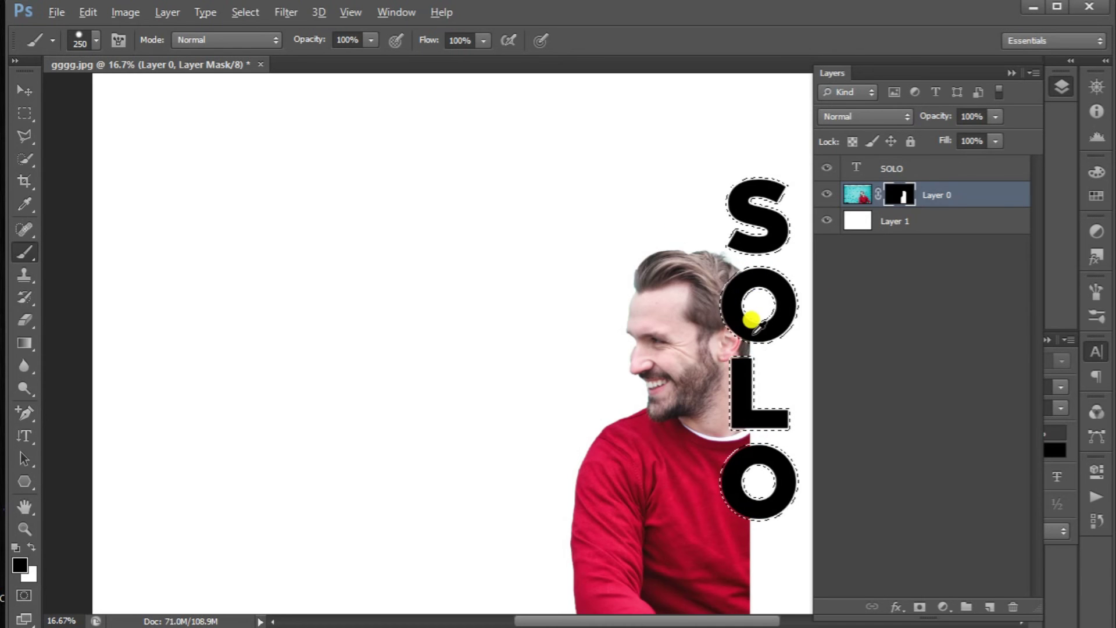
key(ctrl+d)
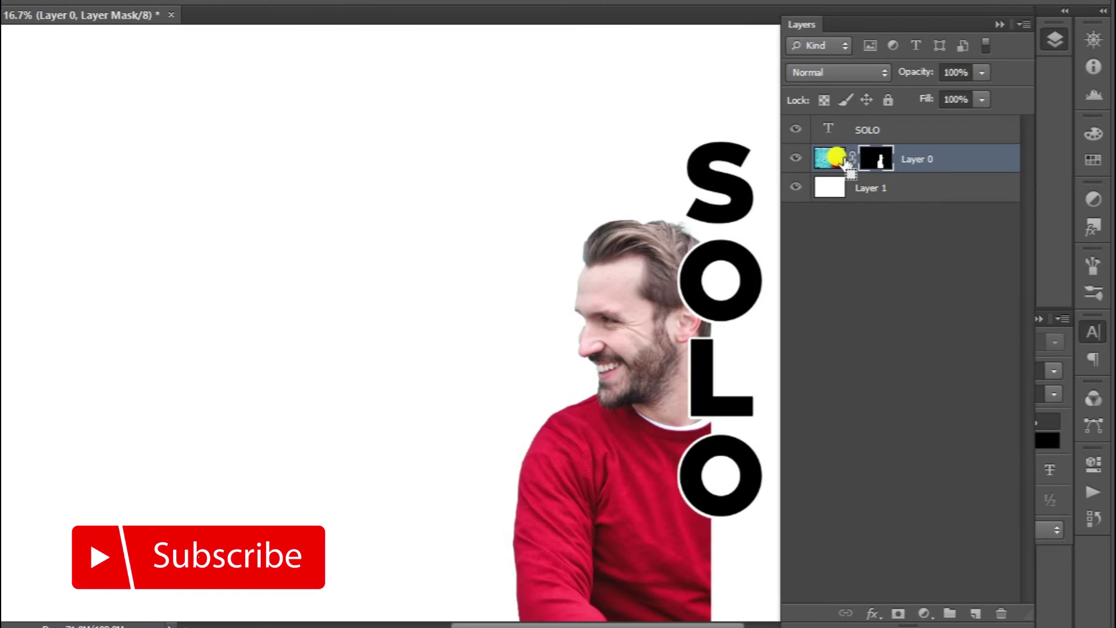
key(ctrl+j)
Move Layer 0 copy above SOLO, delete its mask, and clip it to the SOLO text.
drag(845, 162, 916, 138)
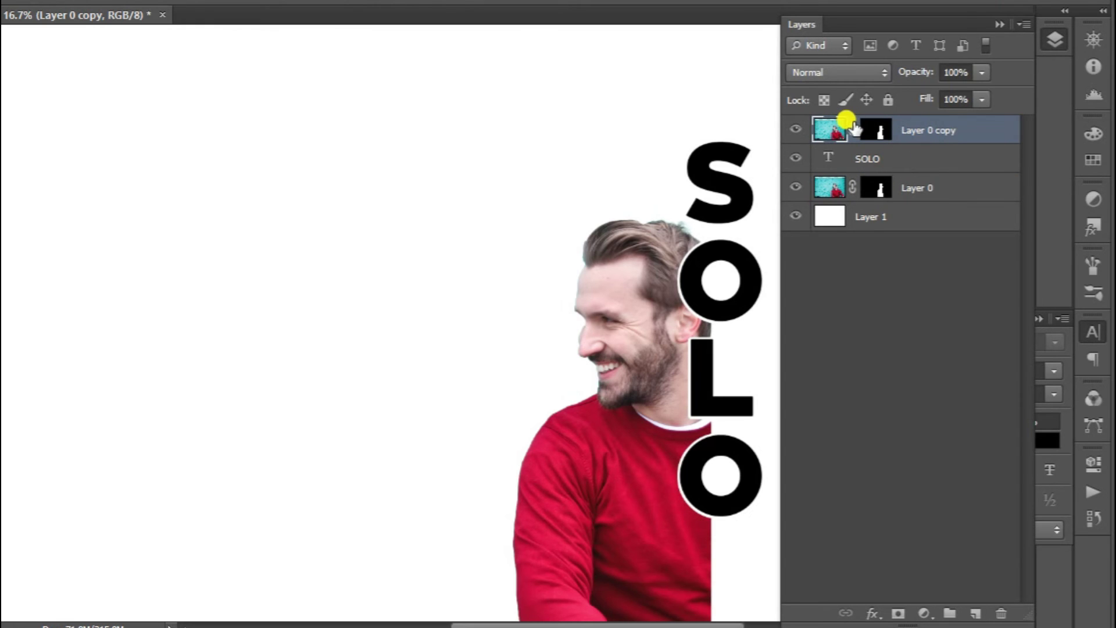
click(877, 128)
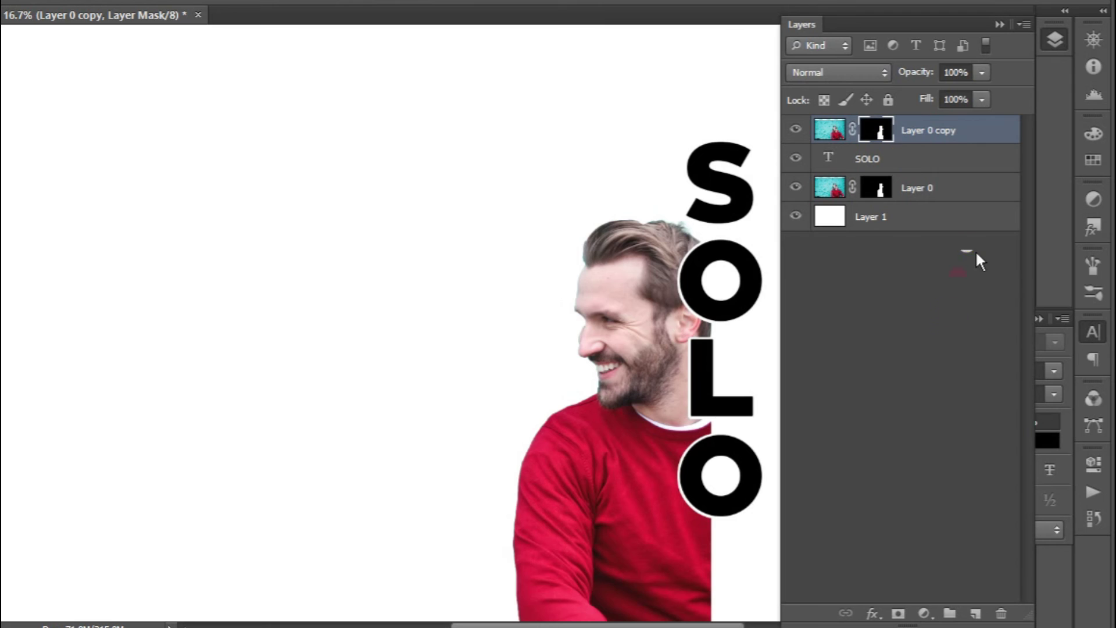
click(1001, 613)
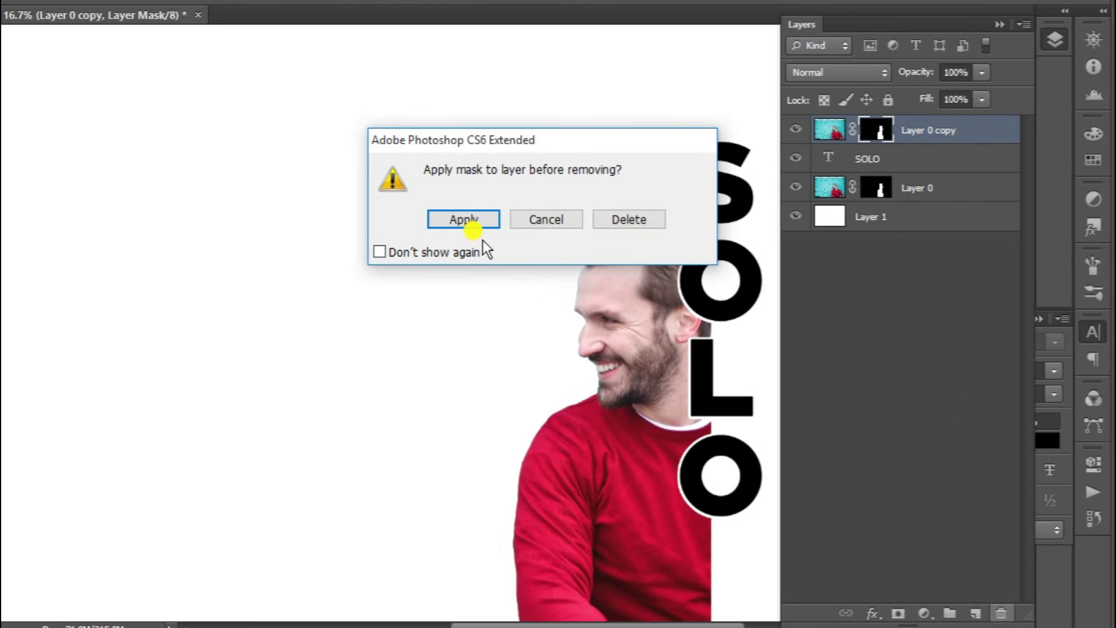
click(629, 219)
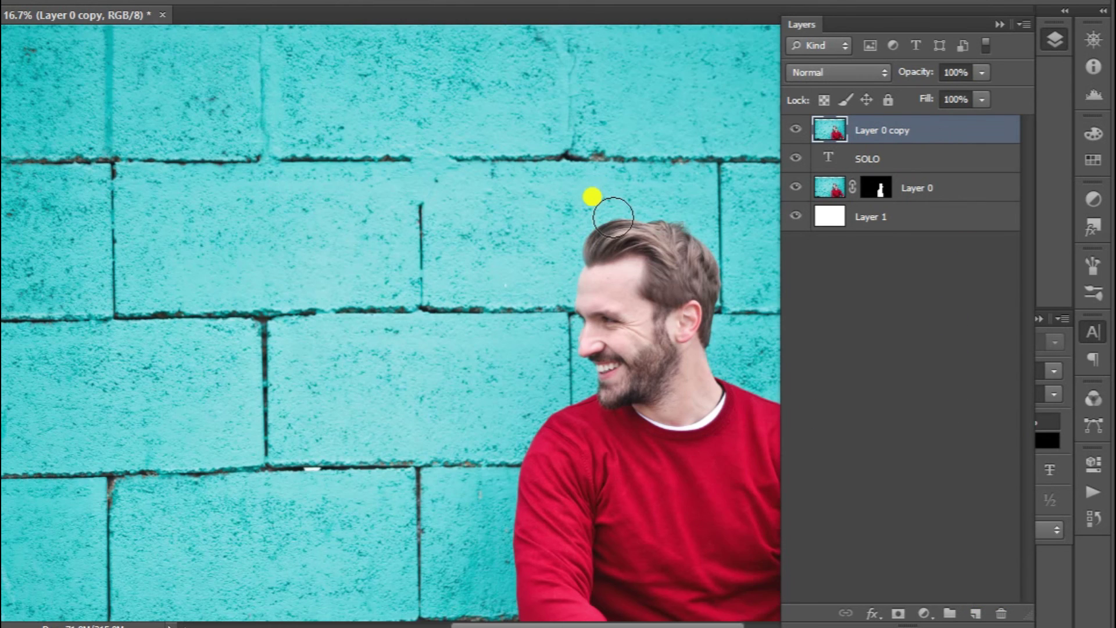
right_click(866, 131)
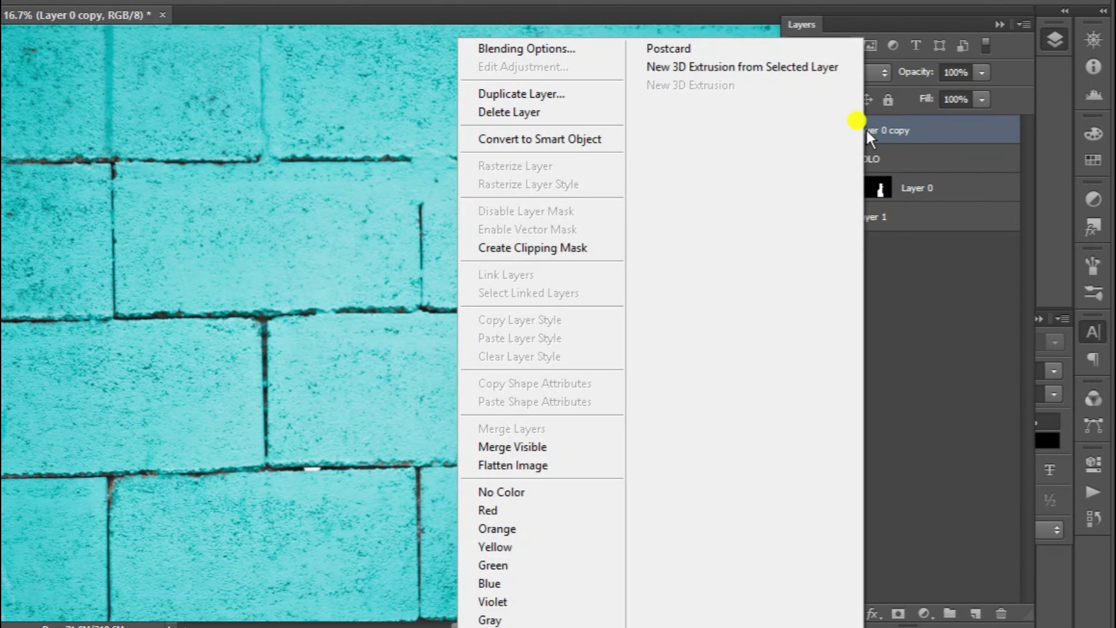
click(551, 249)
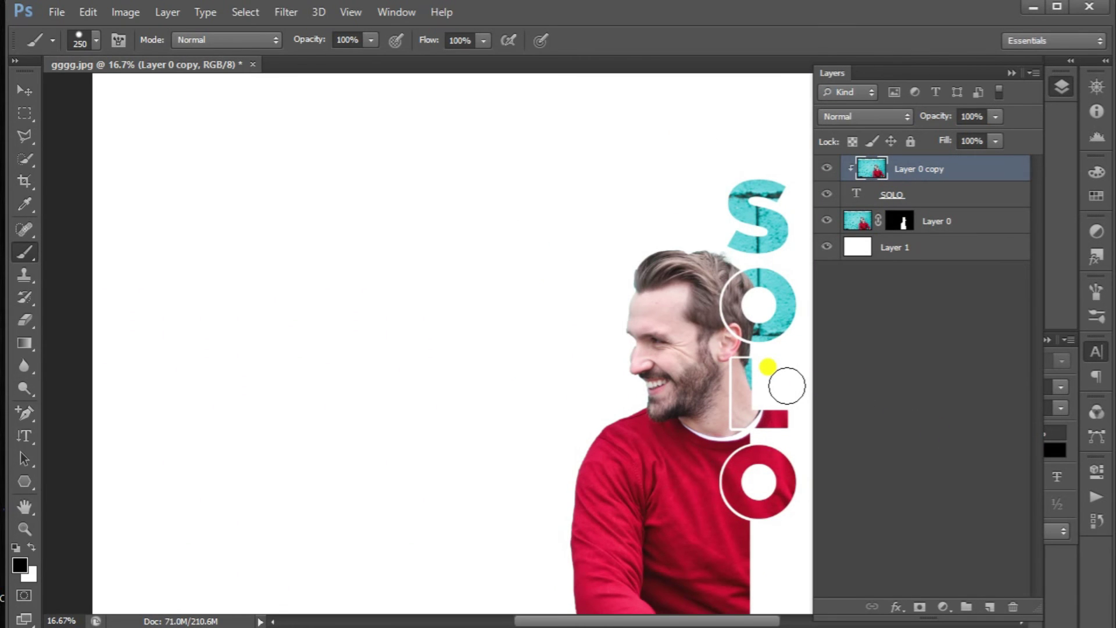
scroll(786, 385, down, 2)
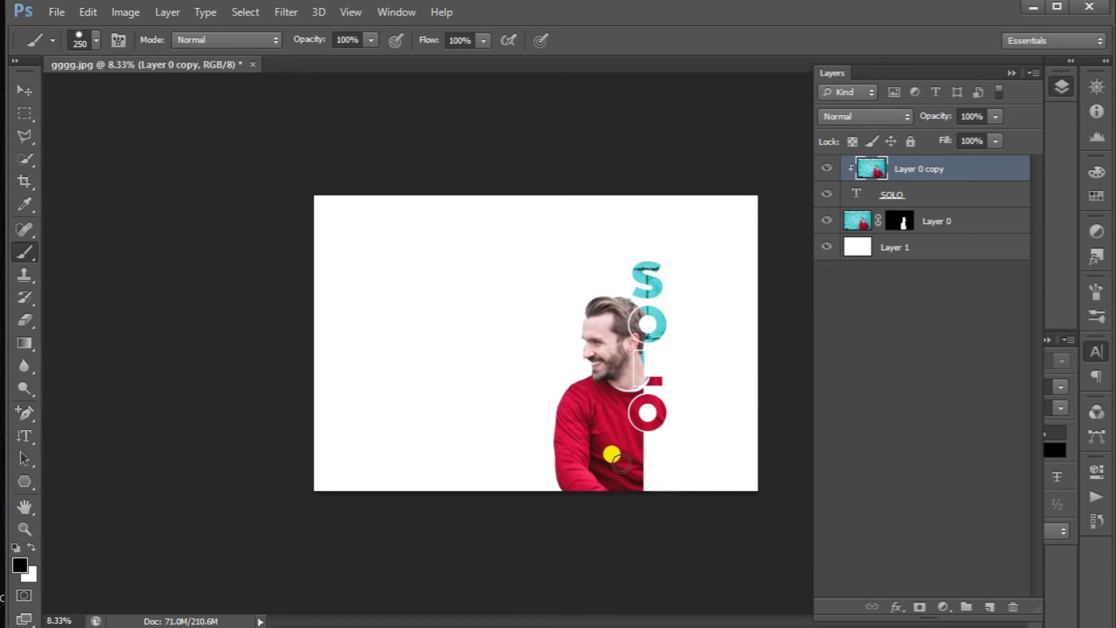
Scale Layer 0 through Layer 0 copy together to about 114.7%, then nudge them down and right.
click(25, 90)
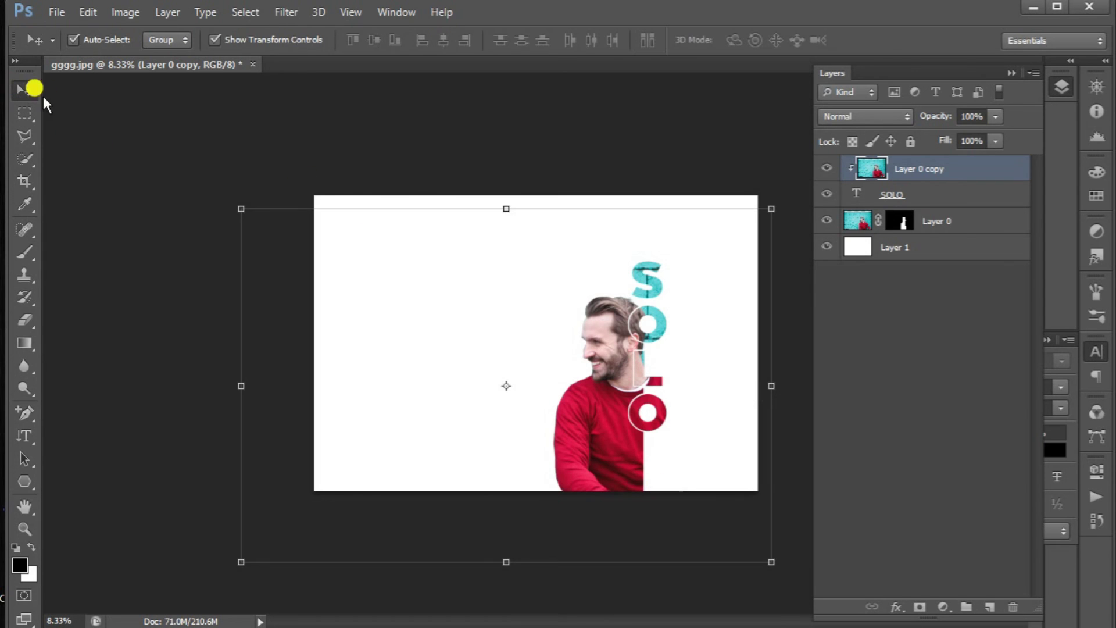
shift+click(953, 221)
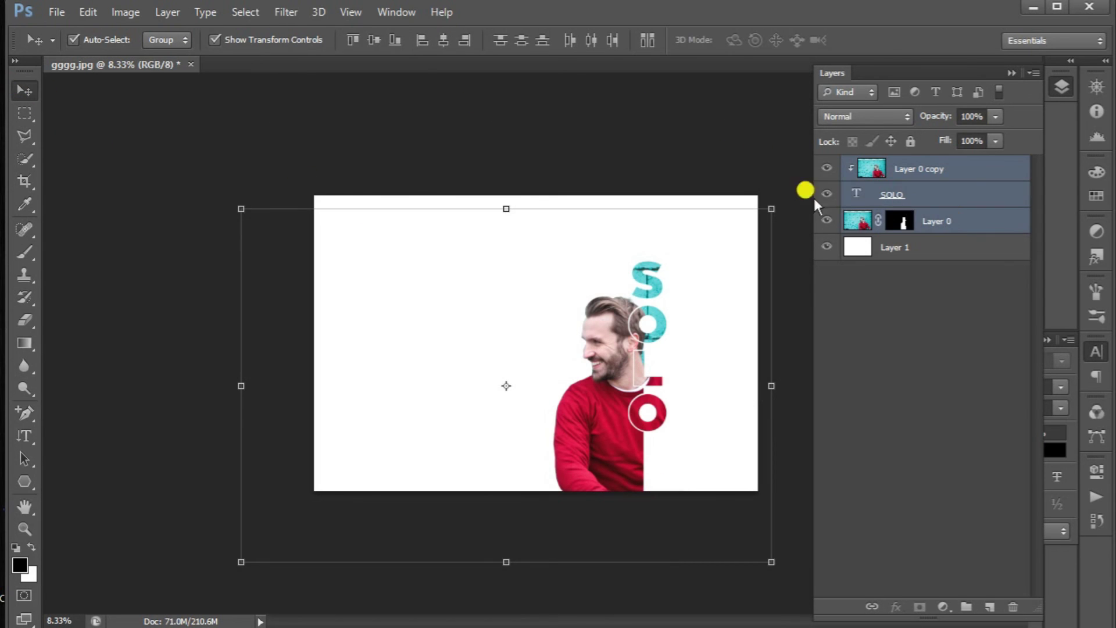
click(768, 558)
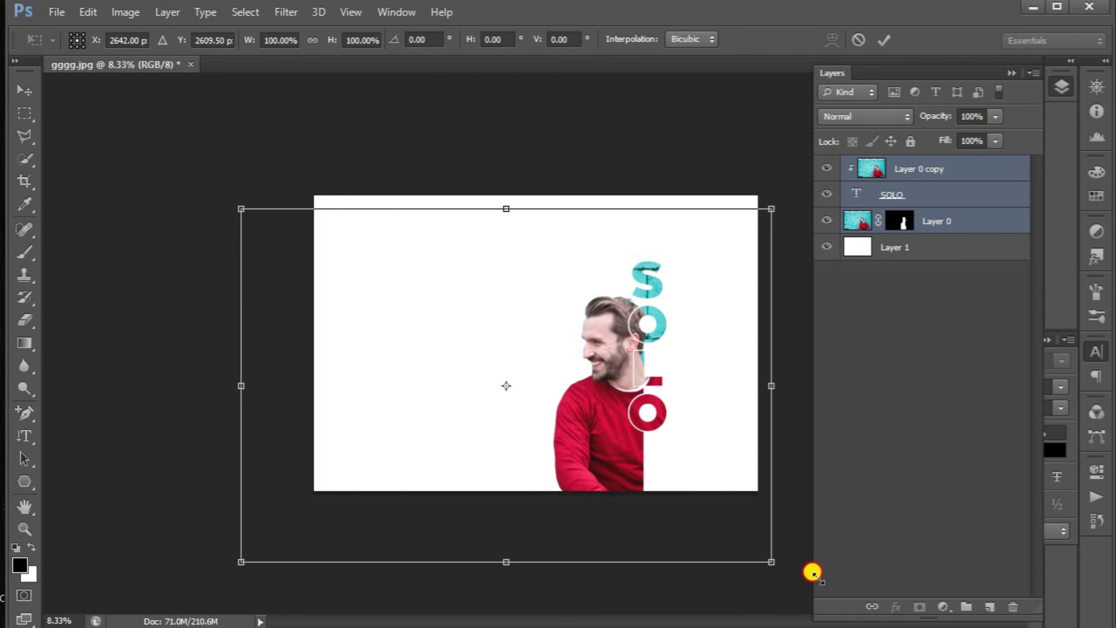
drag(813, 573, 810, 568)
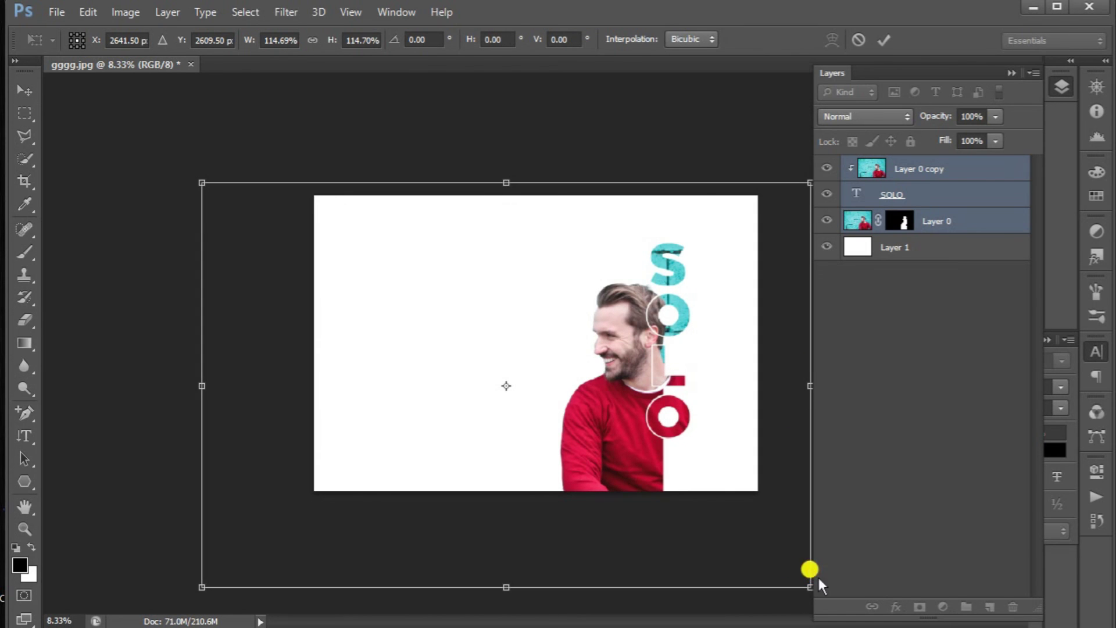
key(shift+Down)
key(shift+Down)
key(shift+Down)
key(shift+Down)
key(shift+Down)
key(shift+Down)
key(shift+Down)
key(shift+Down)
key(shift+Down)
key(shift+Down)
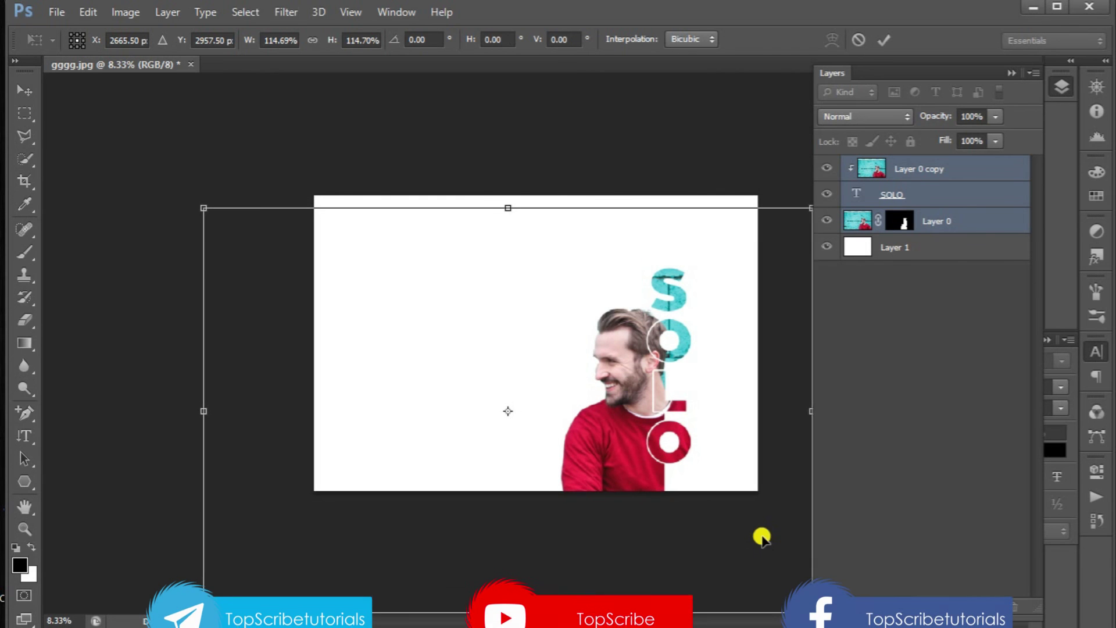
key(Right)
key(Right)
key(Right)
key(Right)
key(Right)
key(Right)
key(Right)
key(Right)
key(Right)
key(Right)
key(Right)
key(Right)
key(Right)
key(Right)
key(Right)
key(Right)
key(Right)
key(Right)
key(Right)
key(Right)
key(Right)
key(Right)
key(Right)
key(Right)
key(Right)
key(Right)
key(Right)
key(Right)
key(Right)
key(Right)
key(Right)
key(Right)
key(Right)
key(Right)
key(Right)
key(Right)
key(Right)
key(Right)
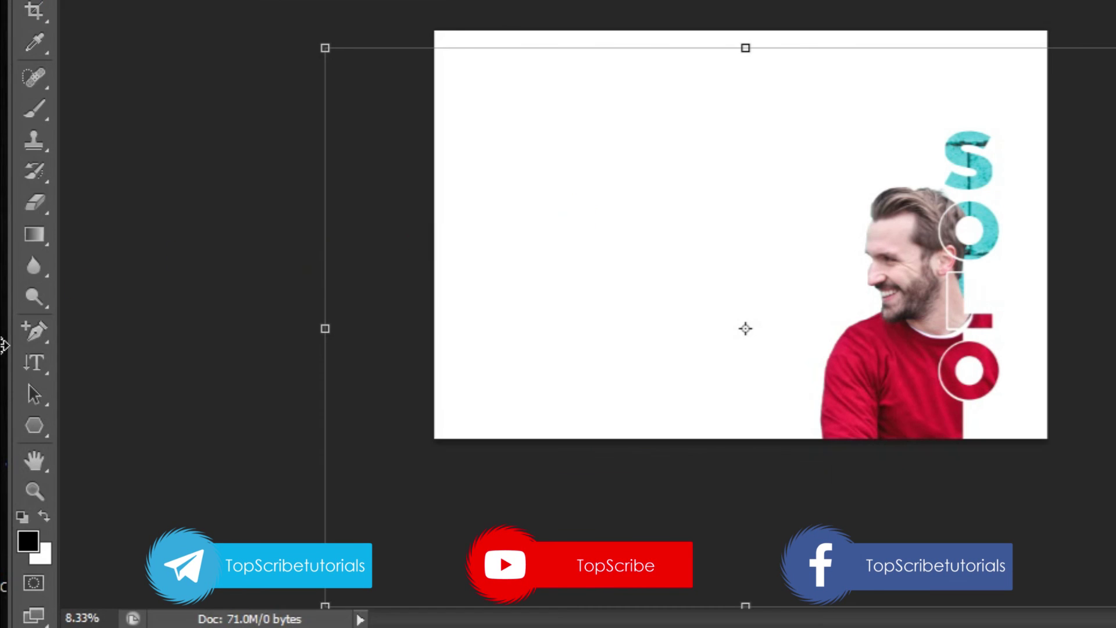
Paste the three-line TopScribe subscribe caption as a new horizontal text layer left of the man.
right_click(38, 362)
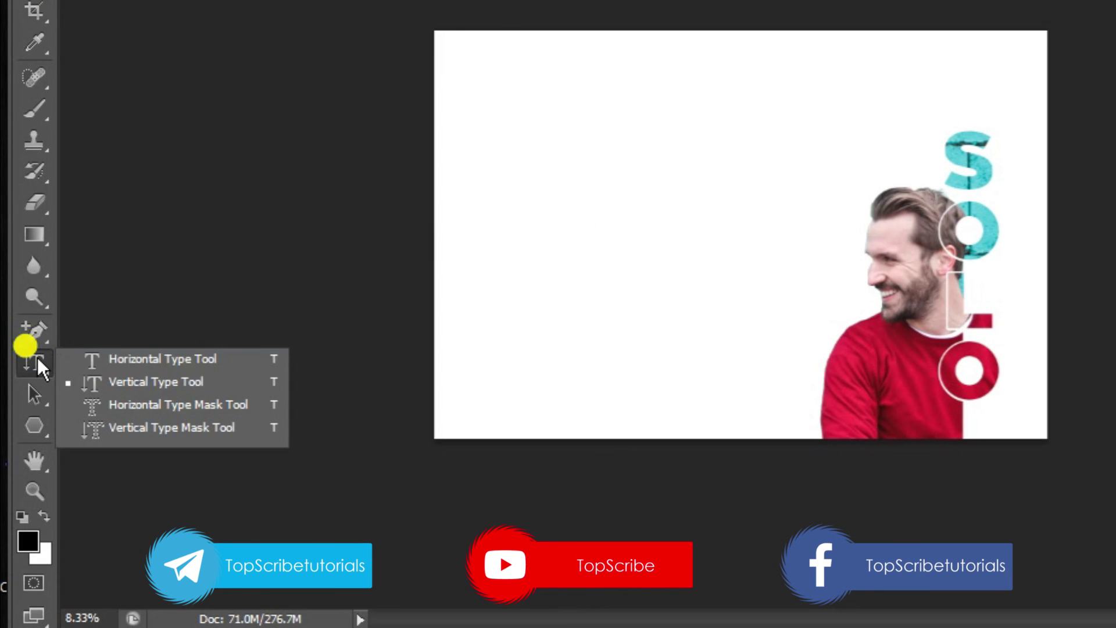
click(93, 358)
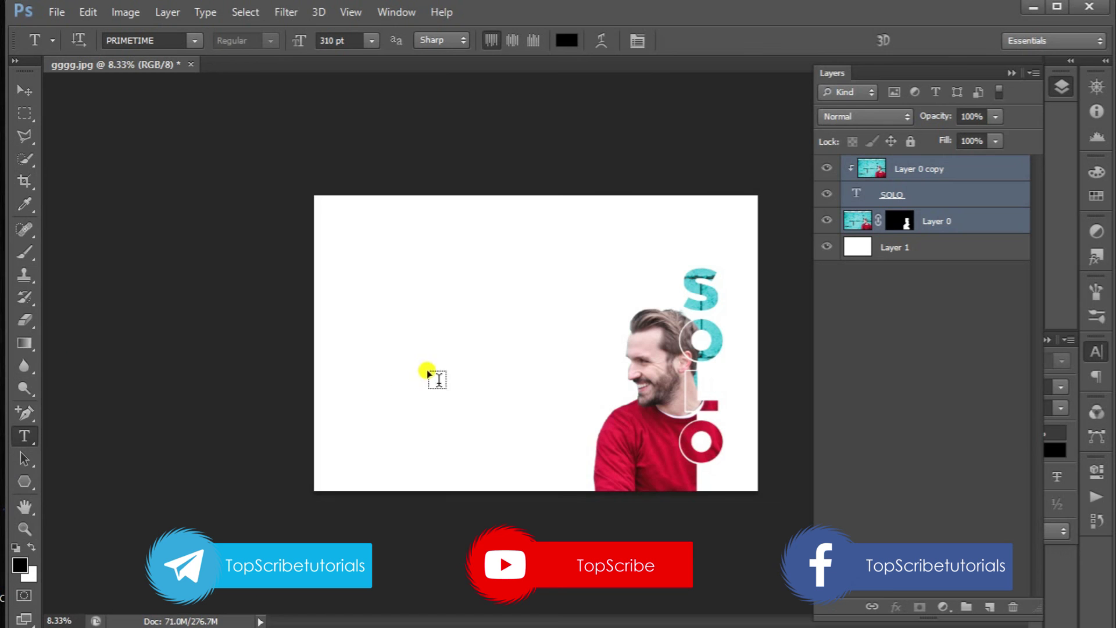
click(370, 383)
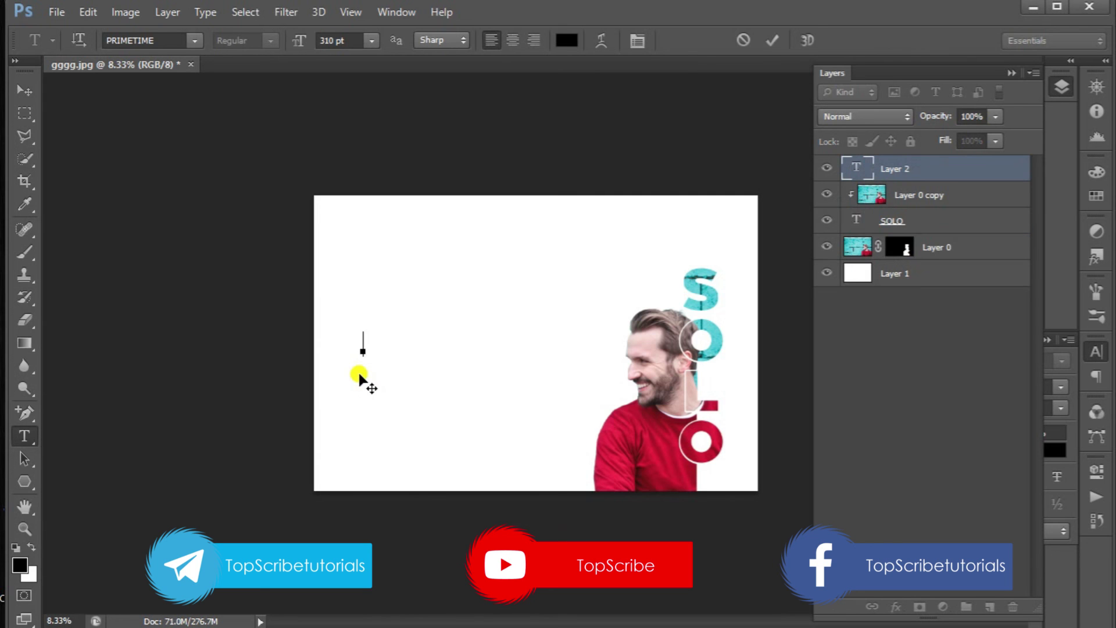
text(TopScribe Please Subscribe our Channel Like, Comment and Share)
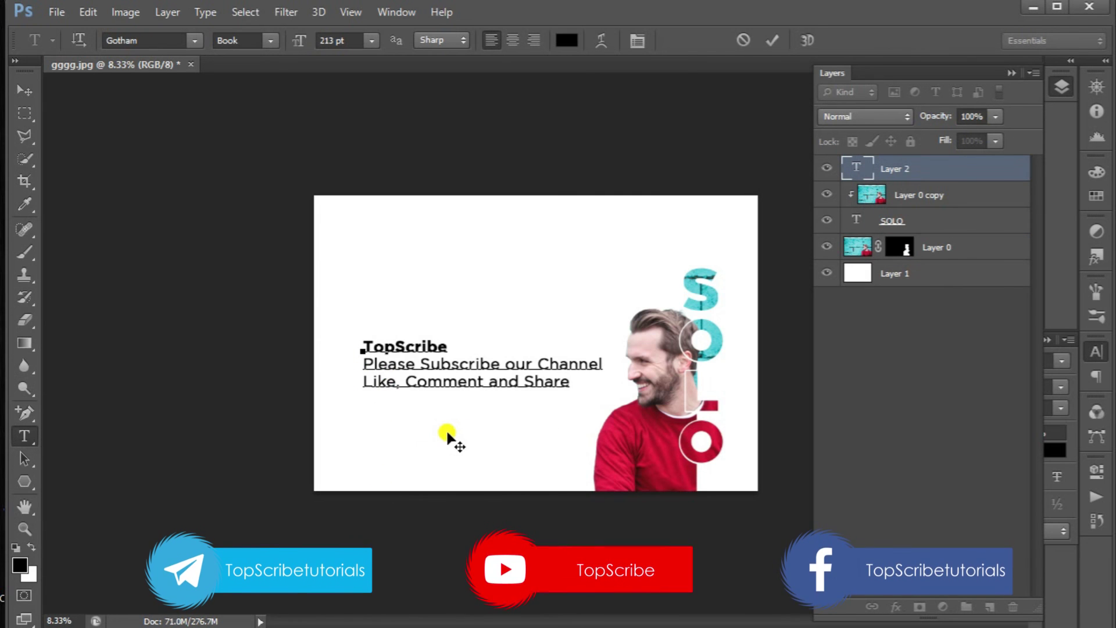
key(ctrl+Return)
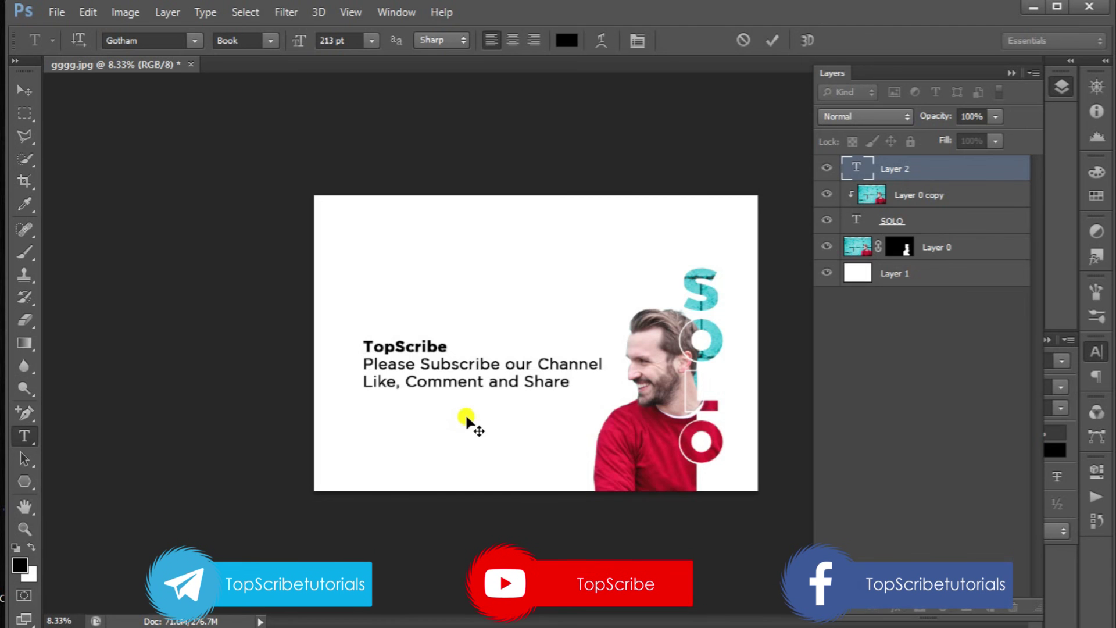
Shrink the caption to about 87% and move it to the lower left of the image.
key(ctrl+t)
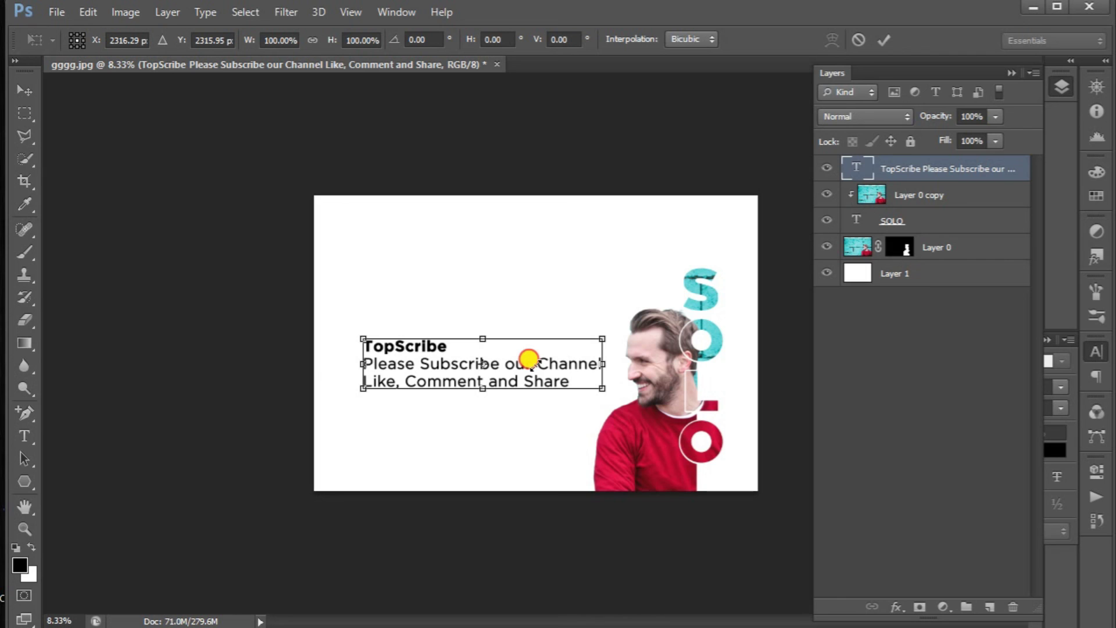
drag(531, 362, 577, 343)
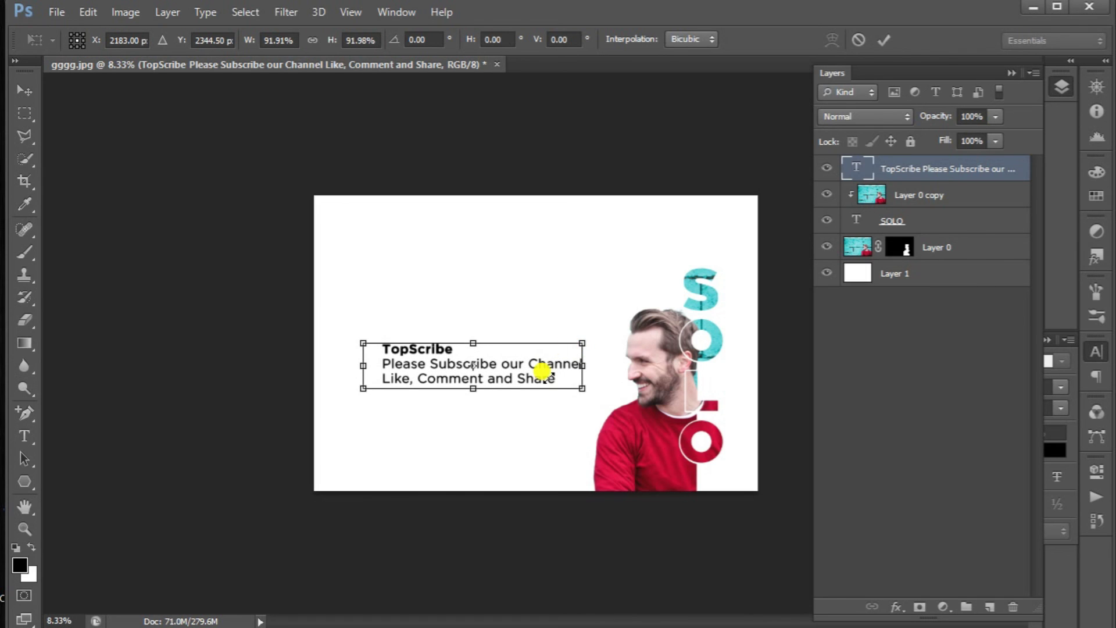
drag(534, 374, 496, 378)
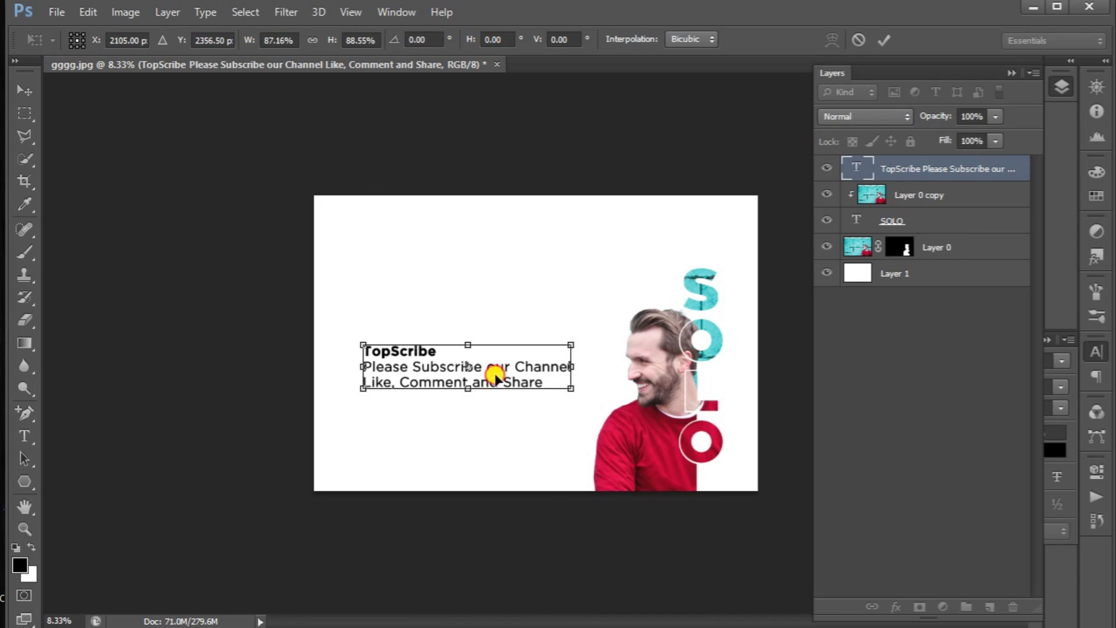
drag(494, 372, 462, 444)
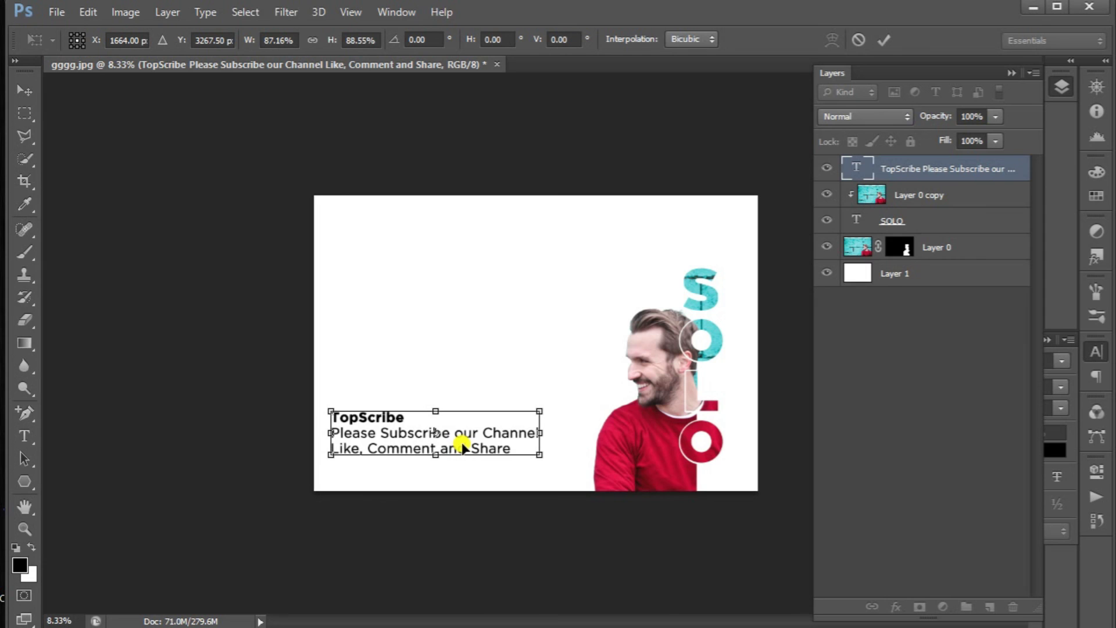
key(Down)
key(Down)
key(Down)
key(Down)
key(Down)
key(Down)
key(Down)
key(Down)
key(Down)
key(Down)
key(Down)
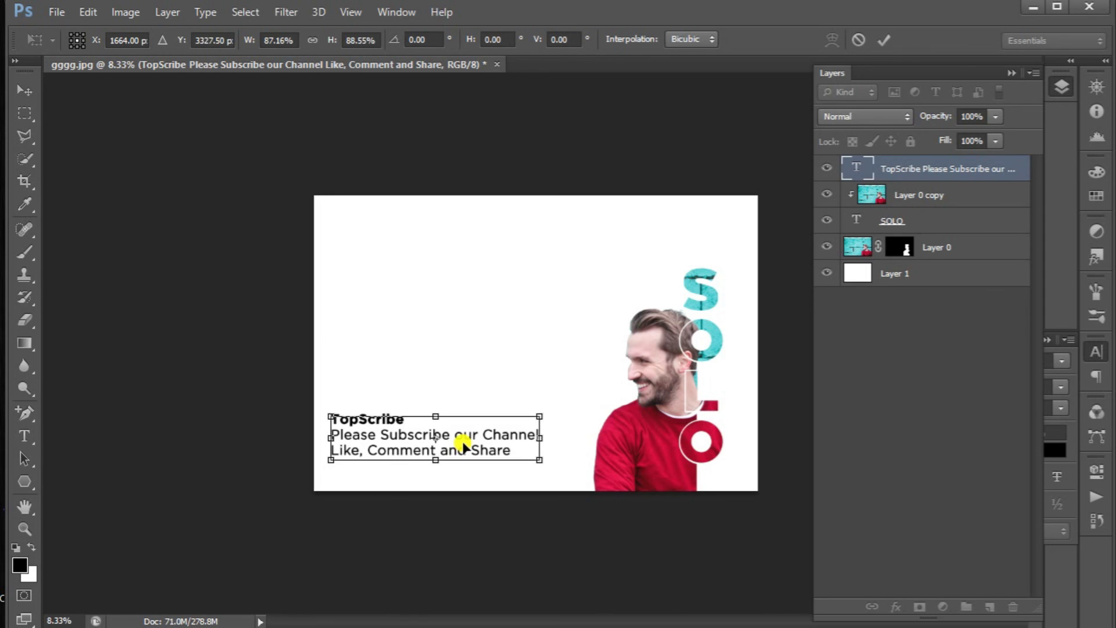
key(Down)
key(Down)
key(Down)
key(Down)
key(Down)
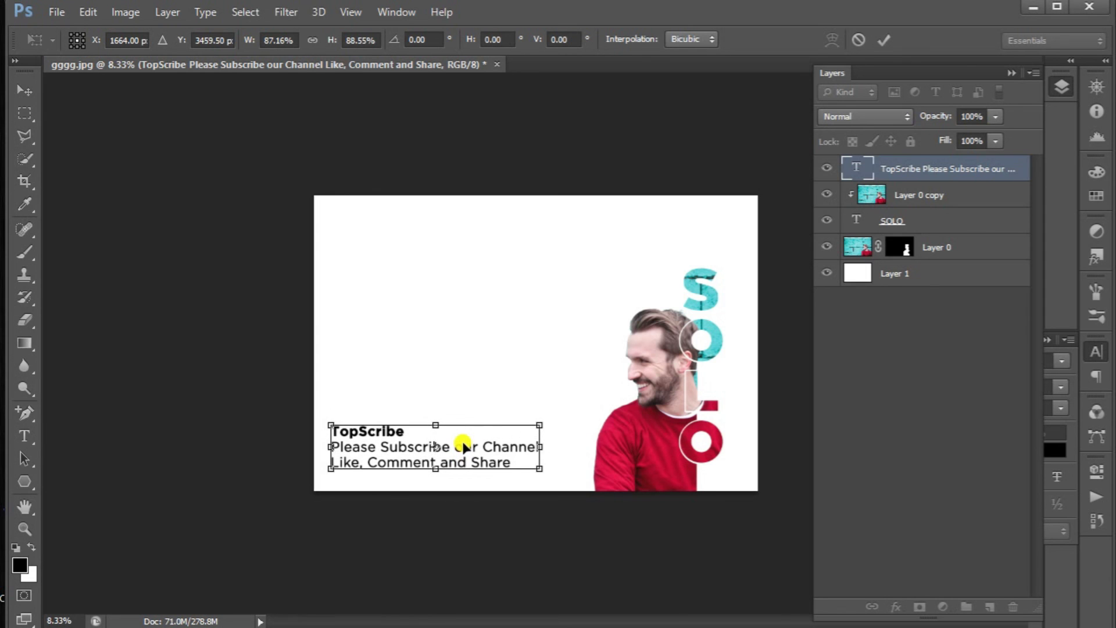